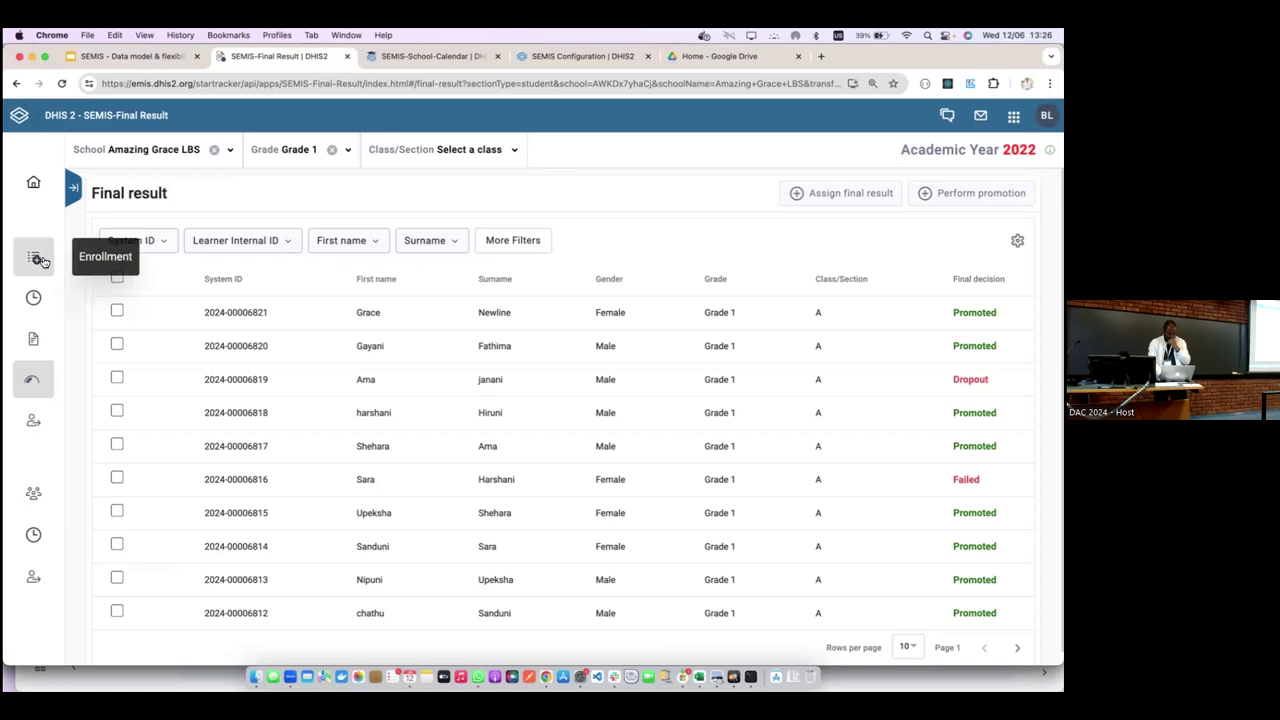
- Open Enrollment and list Amazing Grace LBS's 2023 students across all grades
click(36, 186)
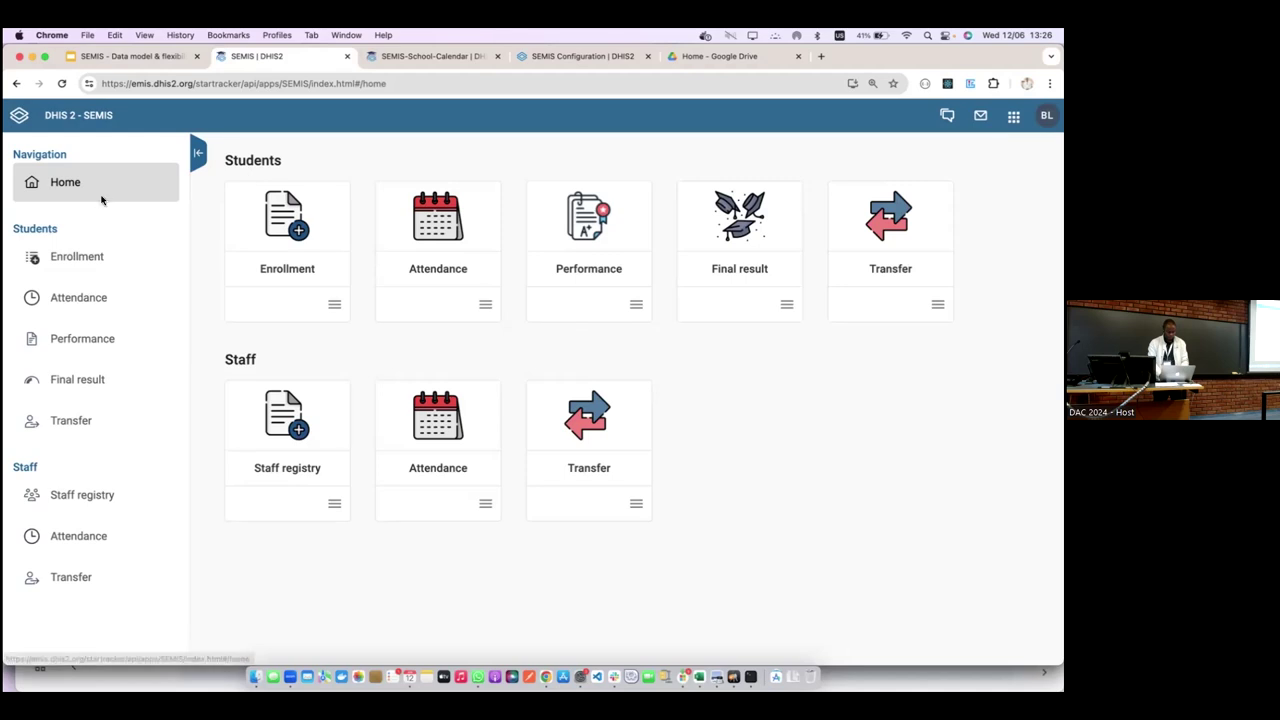
click(334, 305)
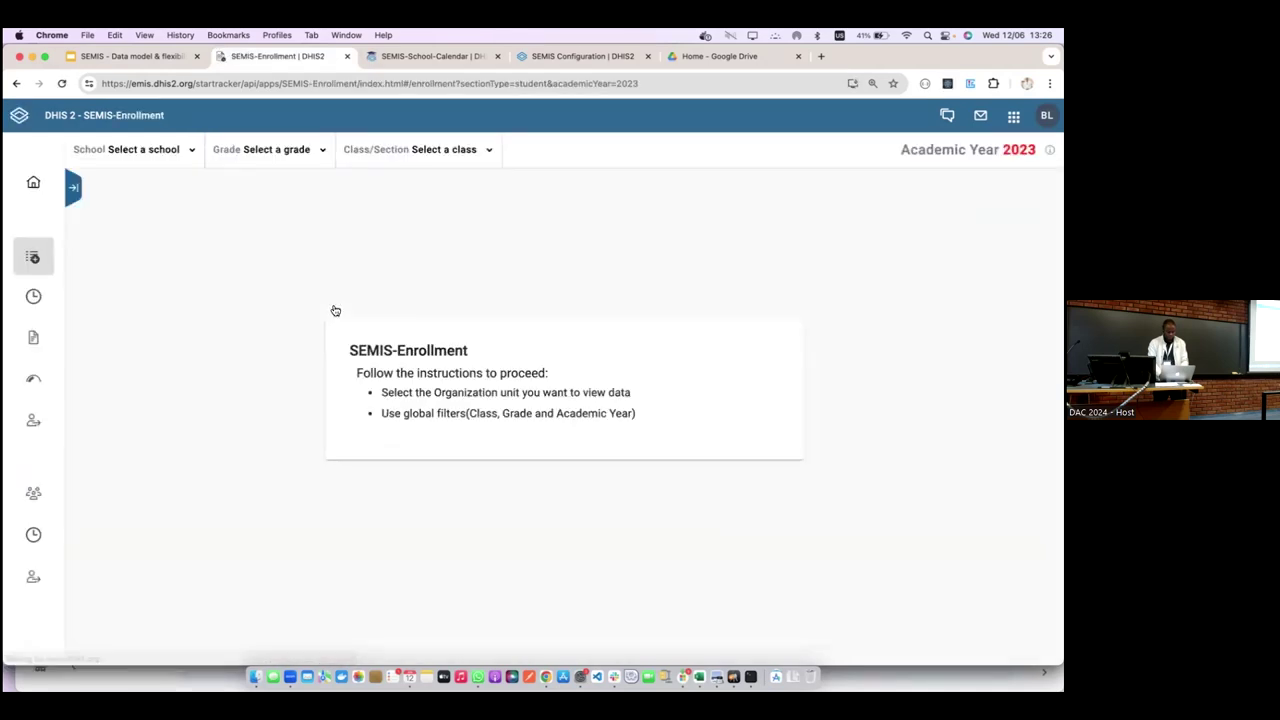
click(144, 157)
click(131, 222)
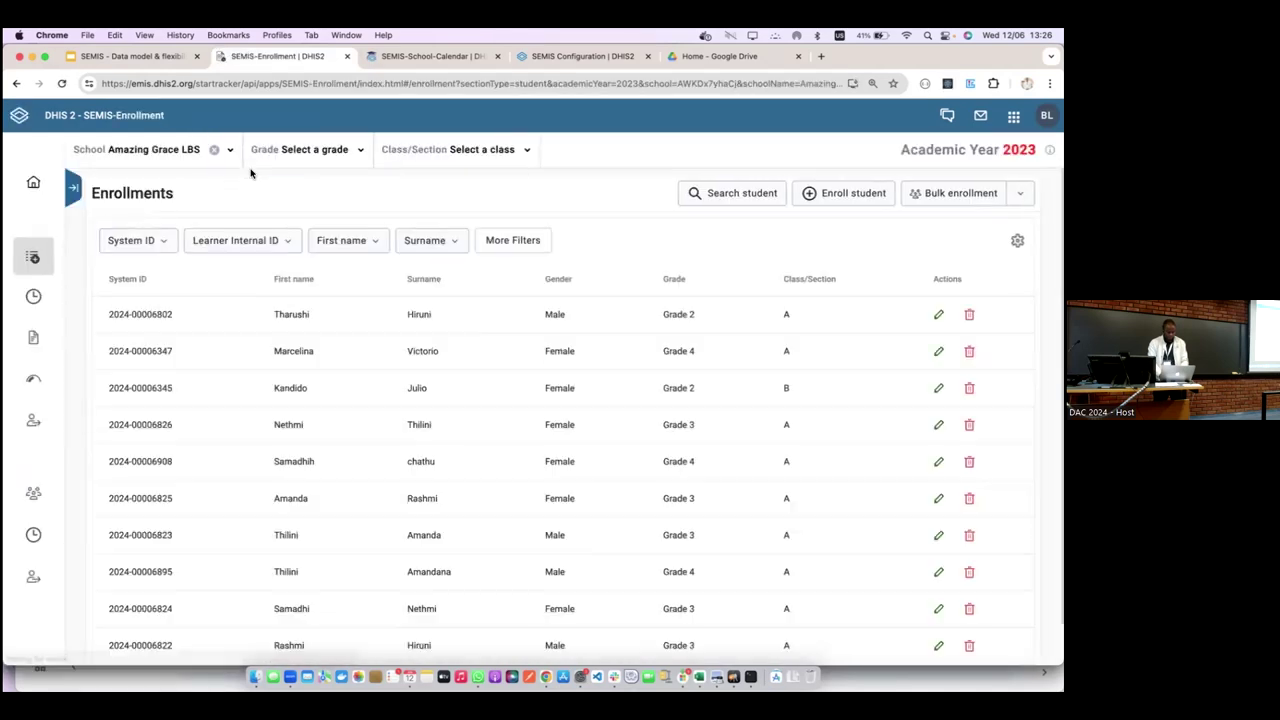
click(300, 149)
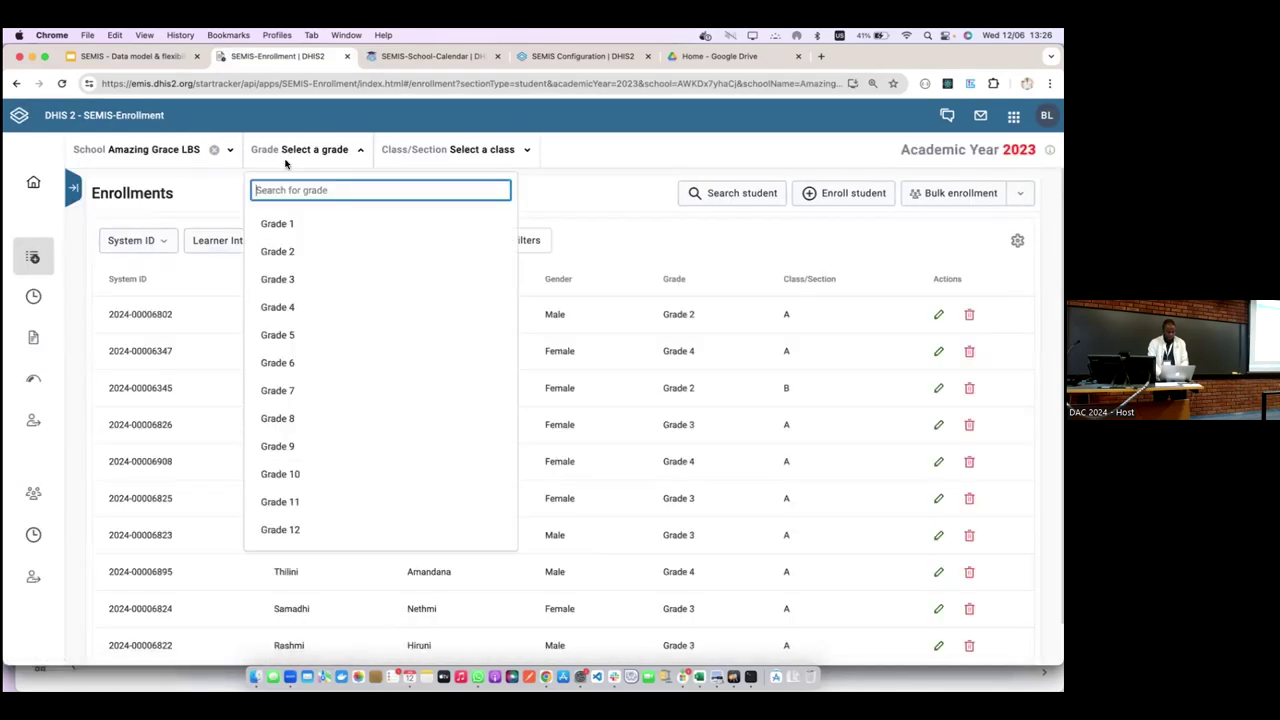
click(580, 188)
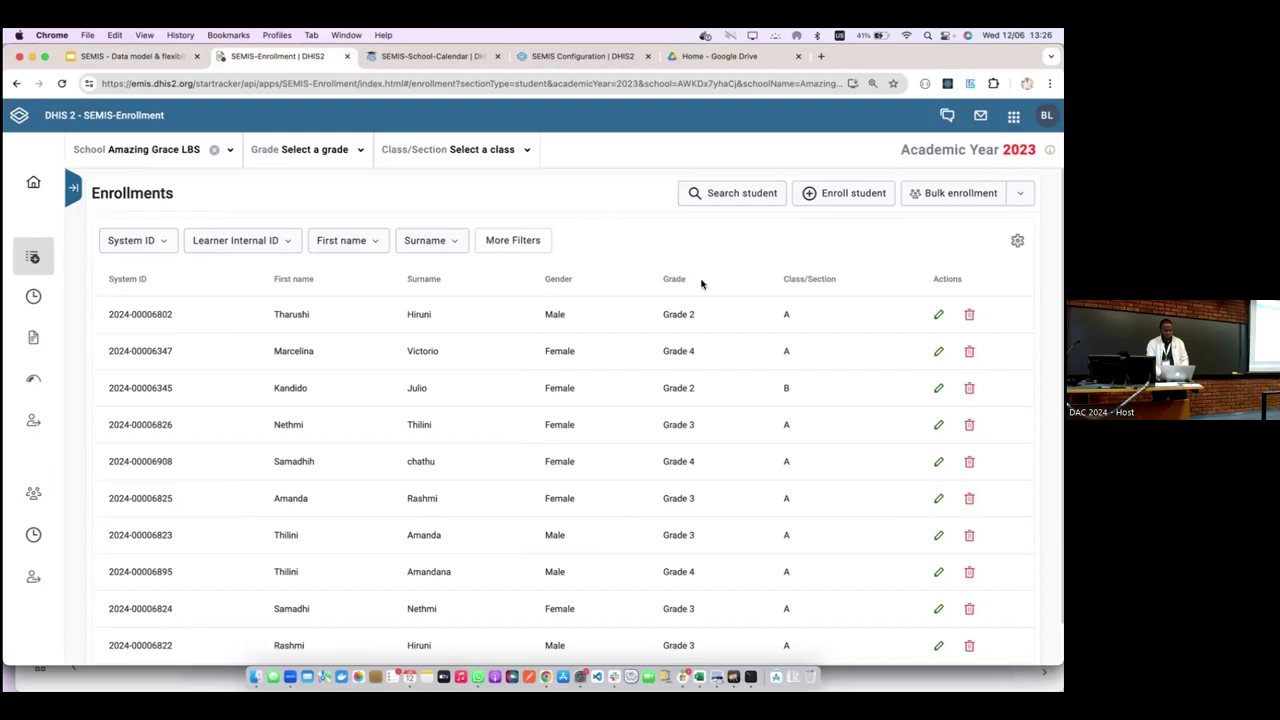
scroll(757, 385, down, 2)
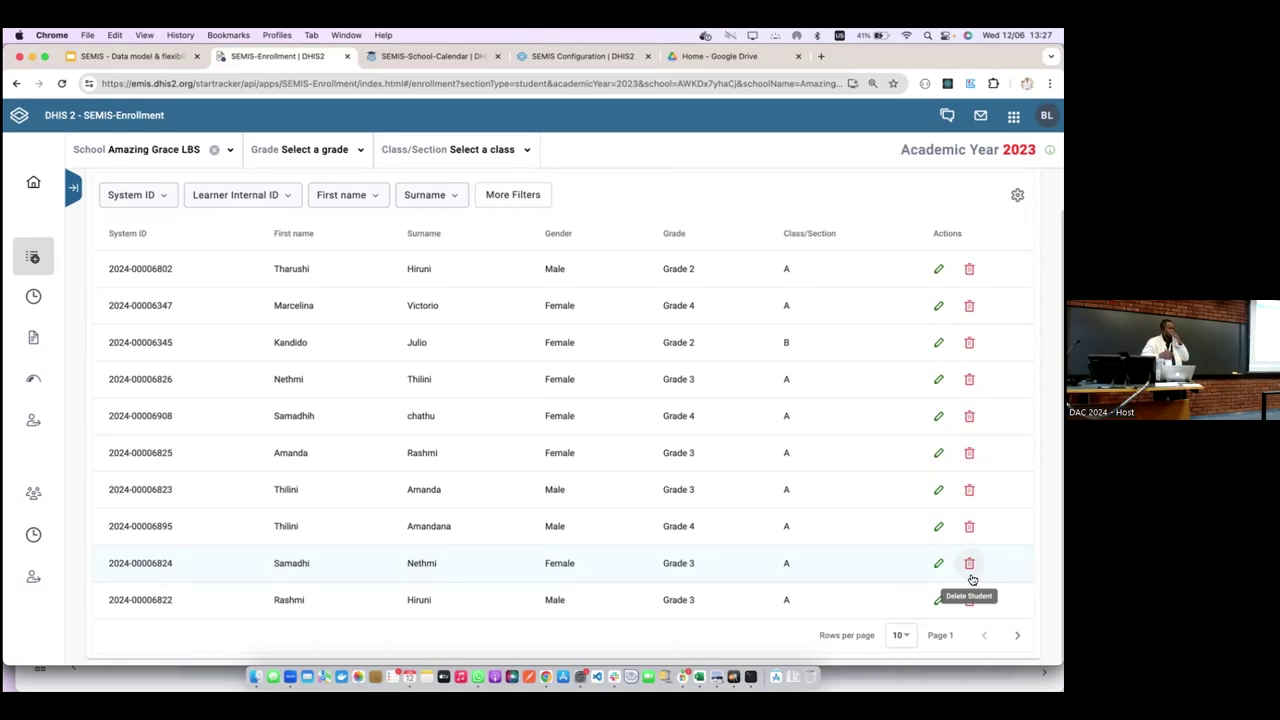
- Delete the Grade 2, class B student's enrollment after reviewing its 8 attendances and 1 transfer
click(969, 343)
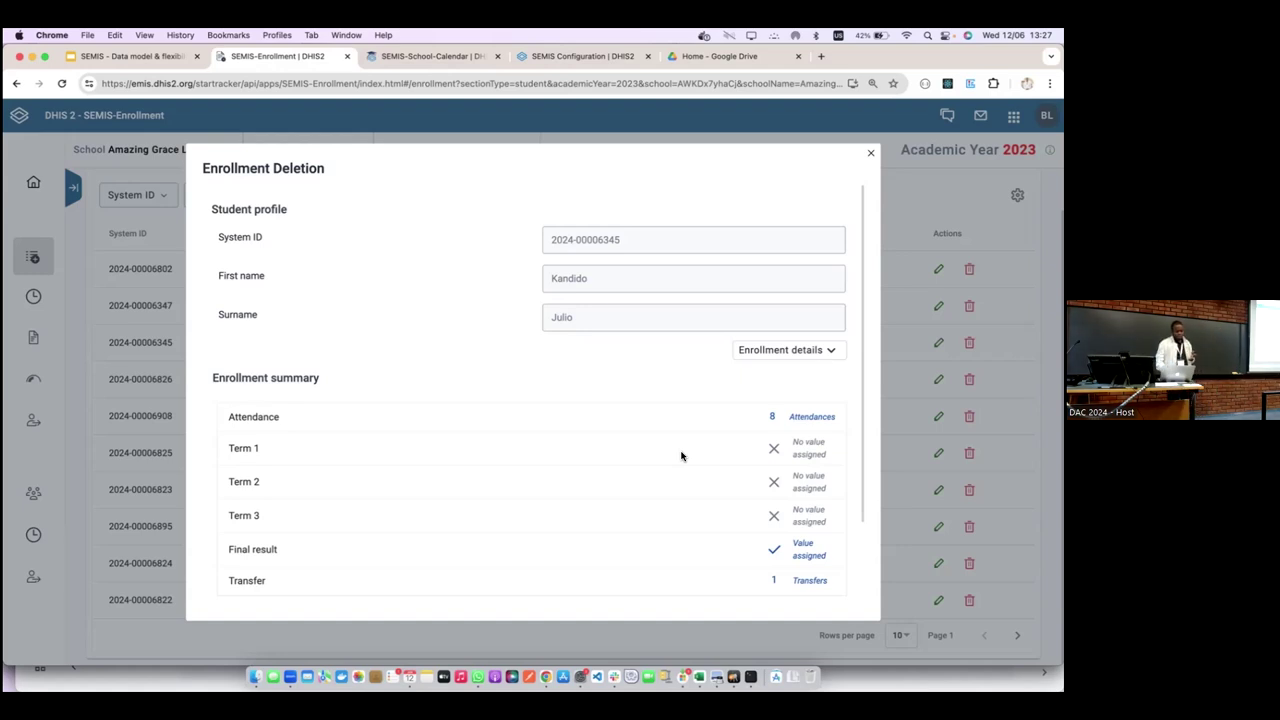
scroll(681, 456, down, 3)
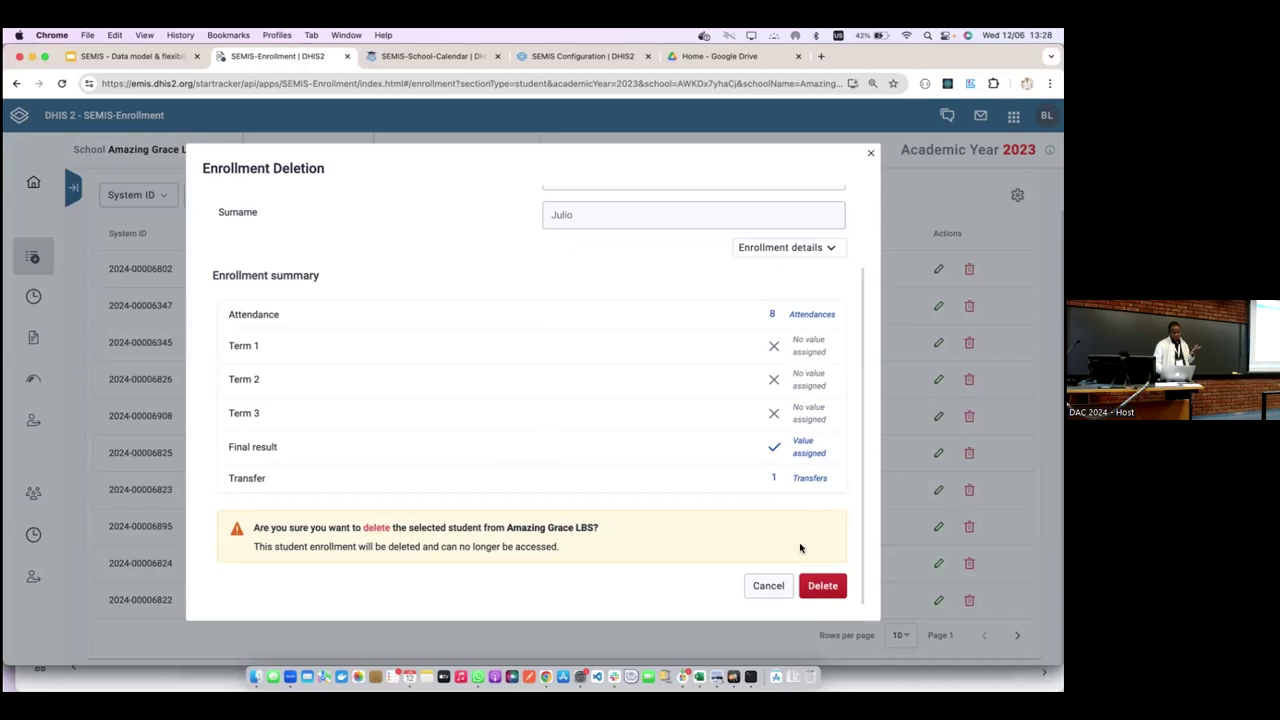
scroll(825, 345, up, 3)
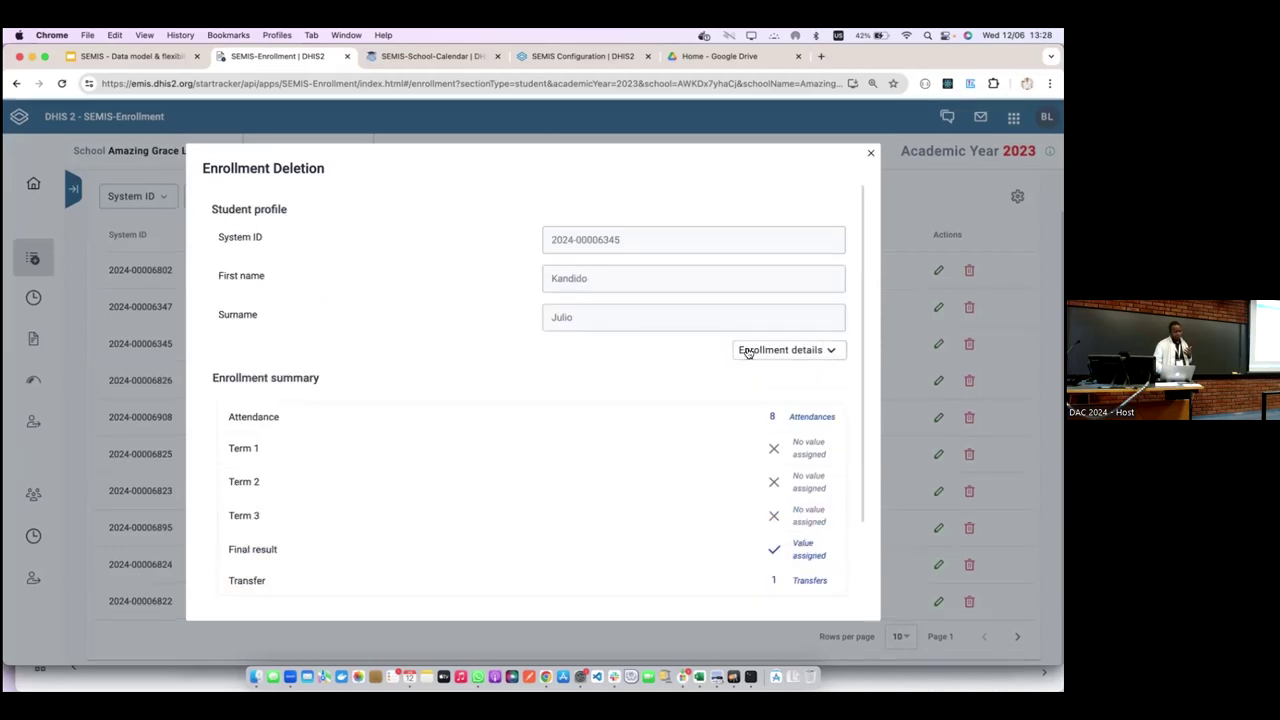
scroll(748, 353, down, 3)
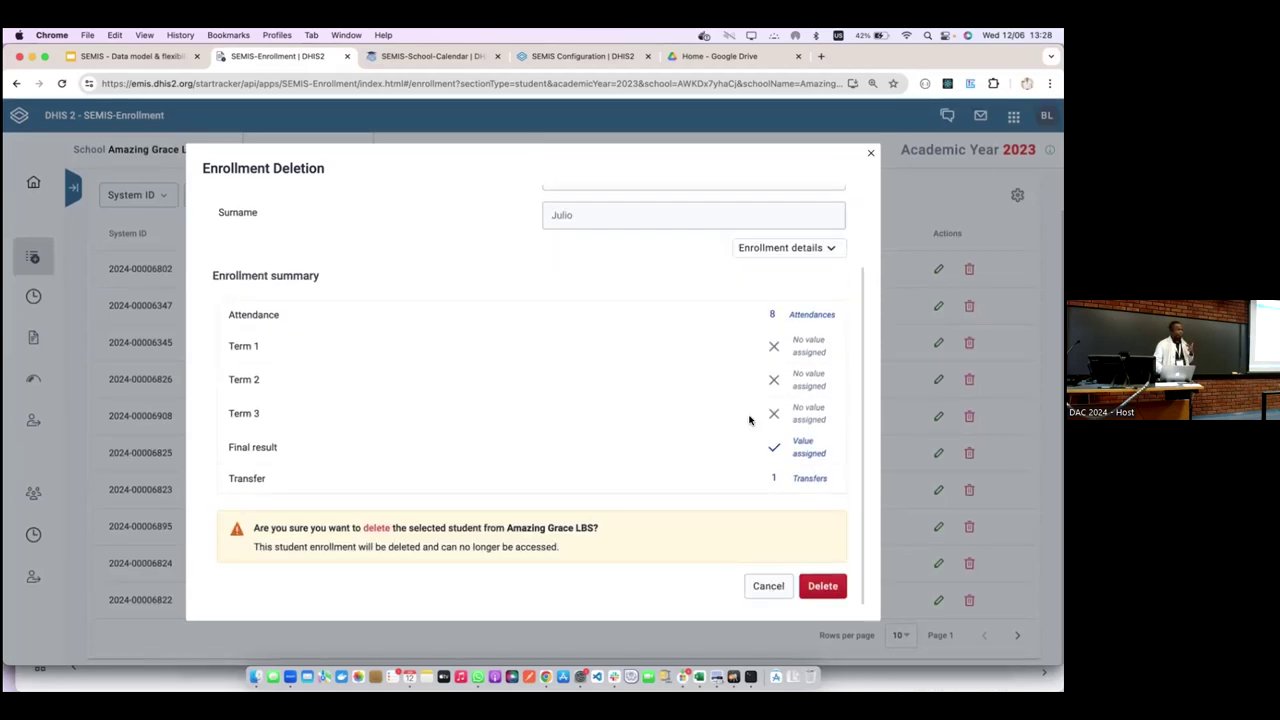
click(822, 586)
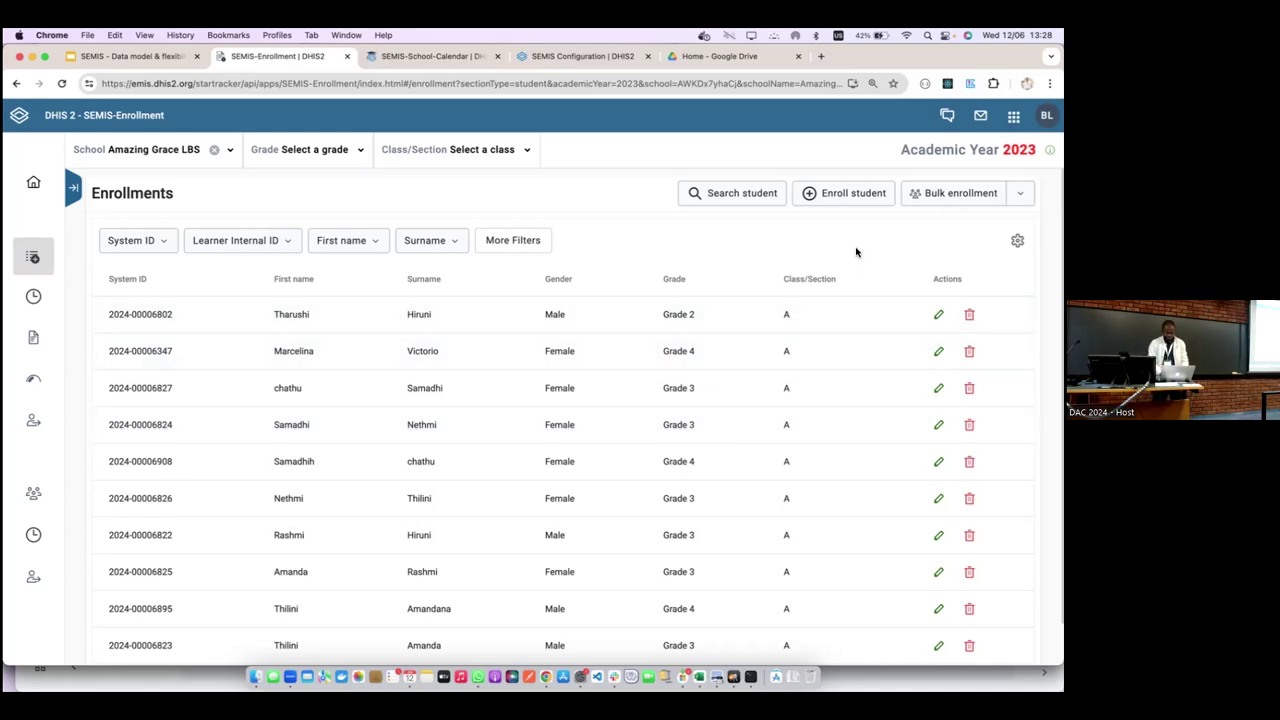
click(735, 196)
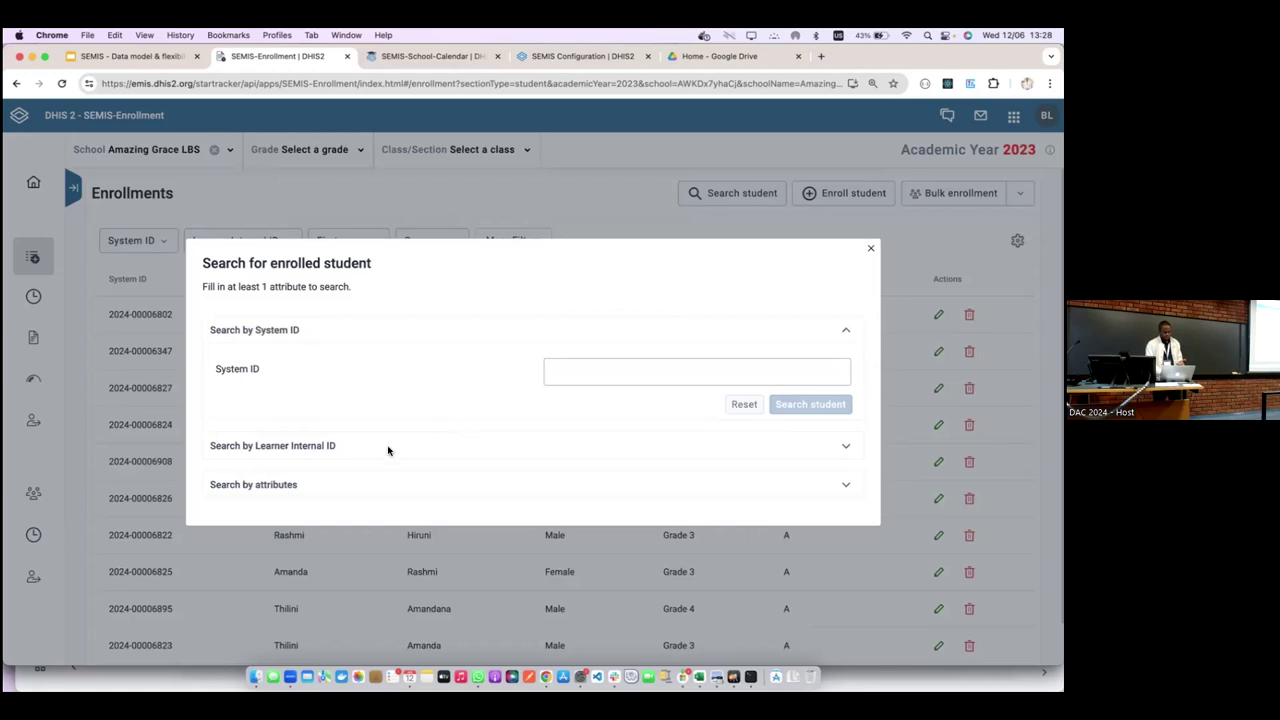
click(346, 446)
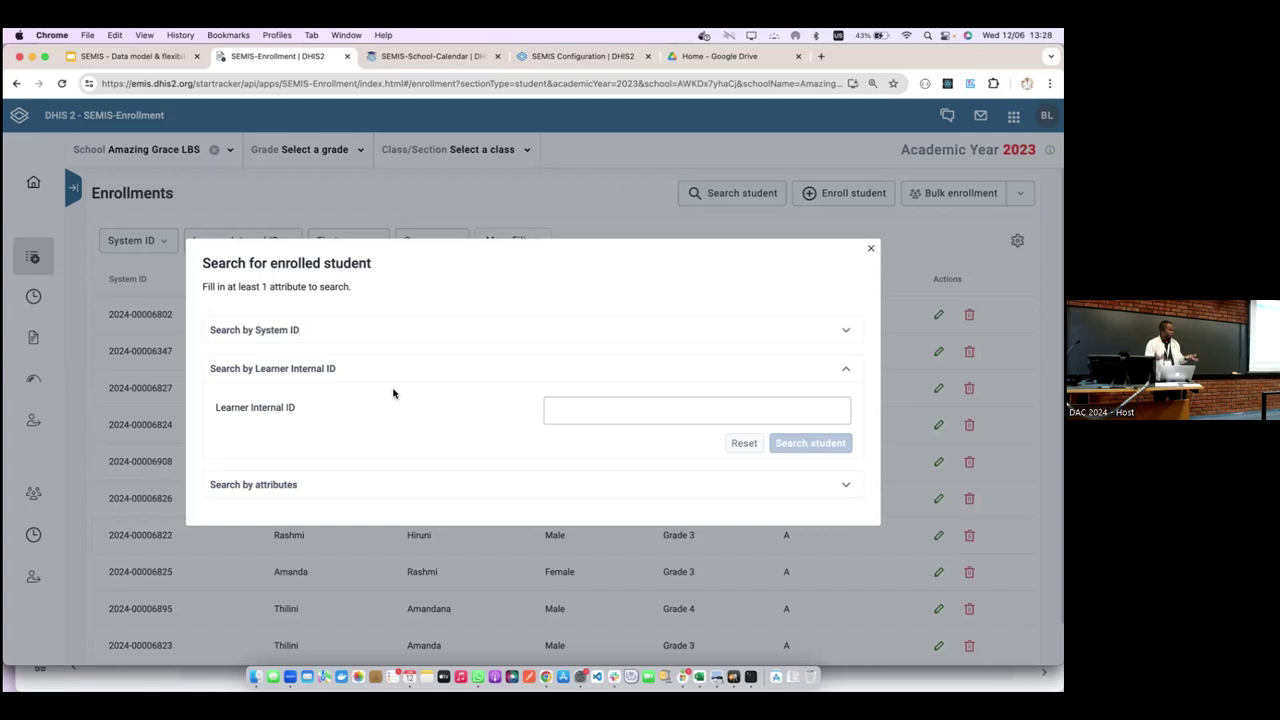
click(261, 486)
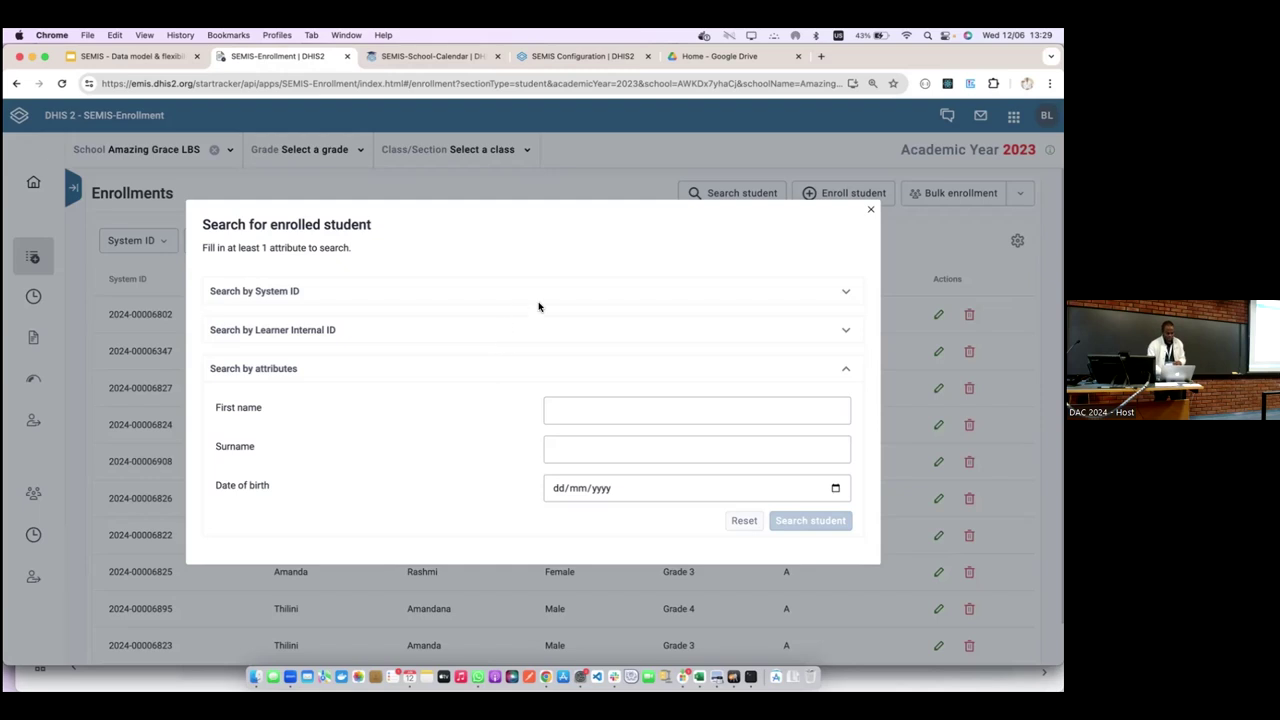
click(332, 291)
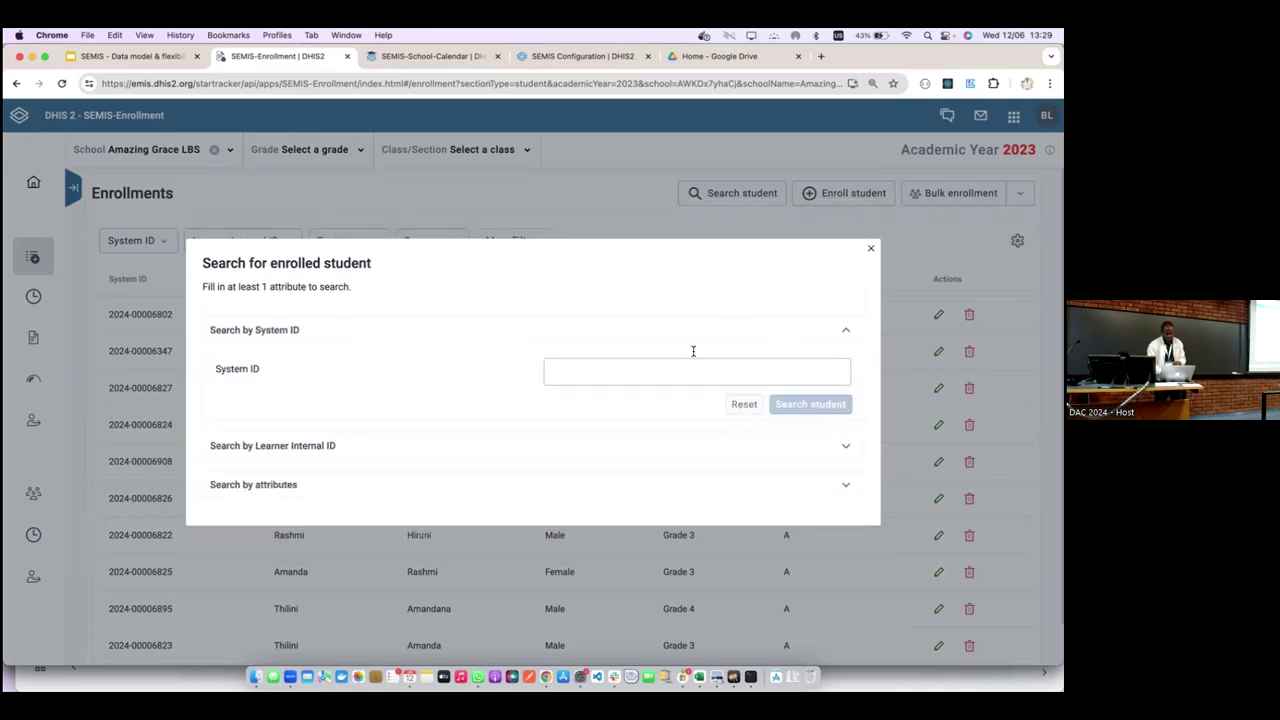
click(635, 372)
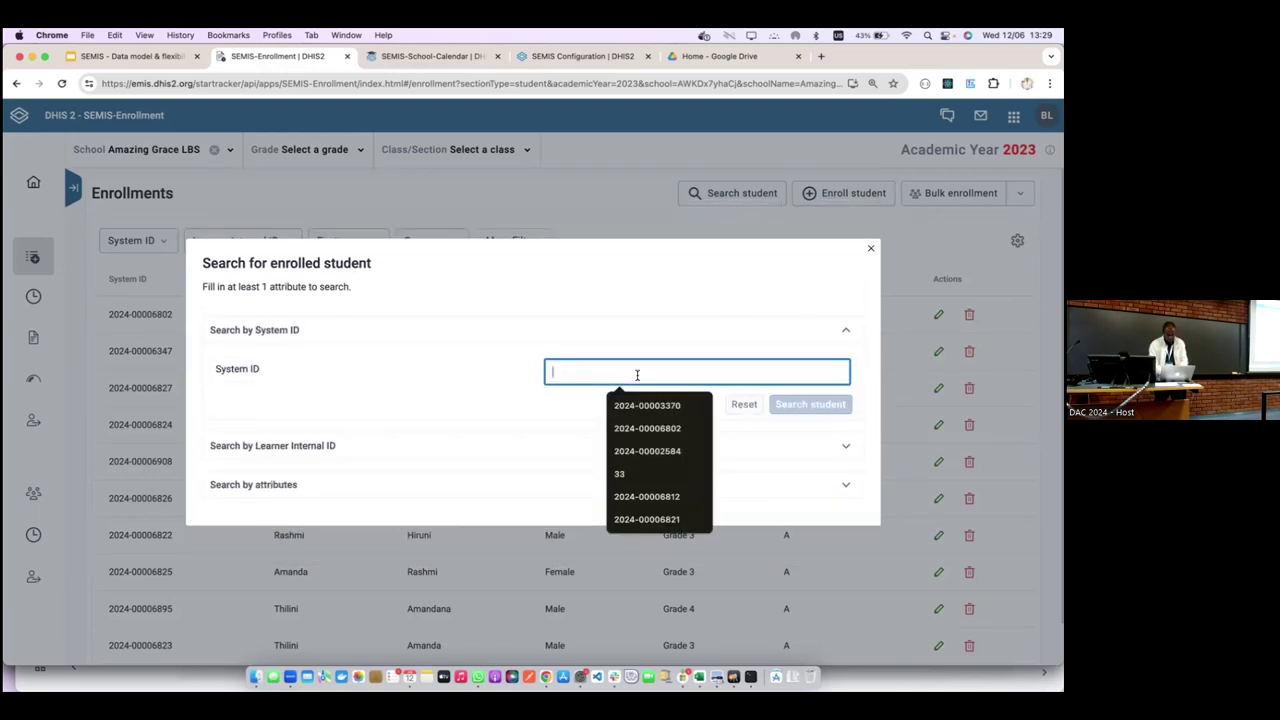
key(super+v)
key(super+a)
key(BackSpace)
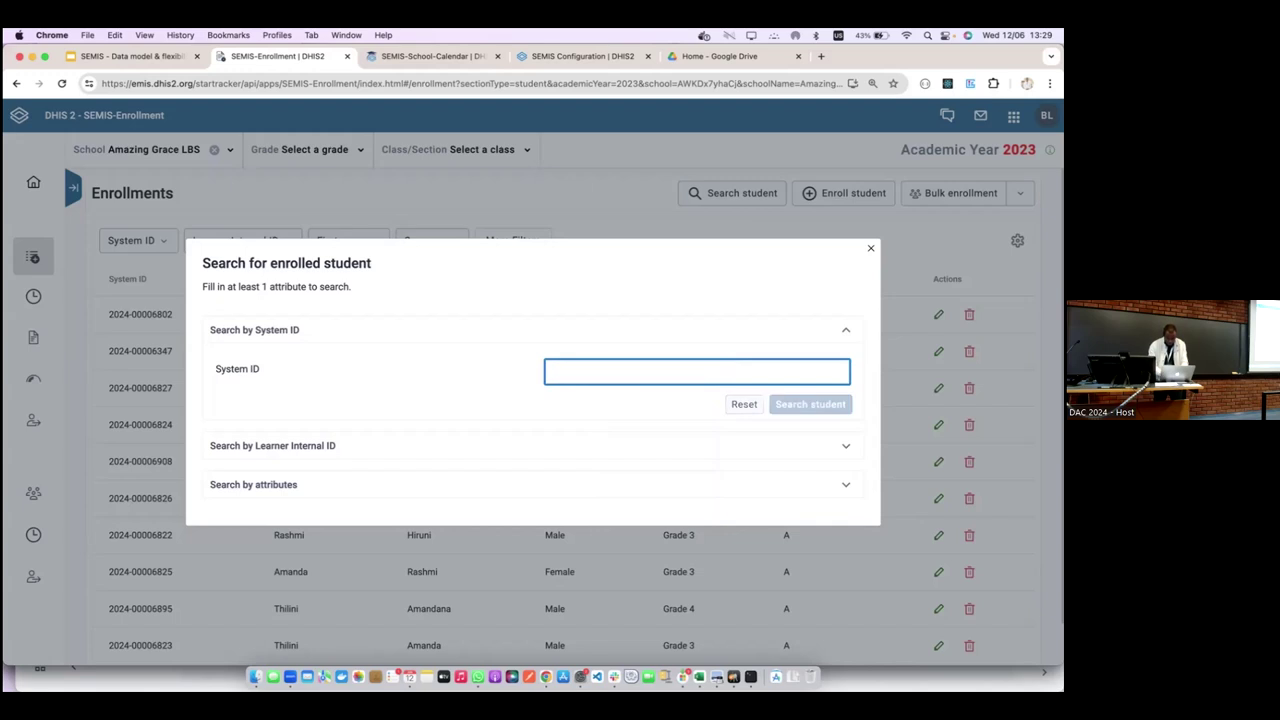
click(870, 252)
drag(171, 314, 112, 316)
key(ctrl+c)
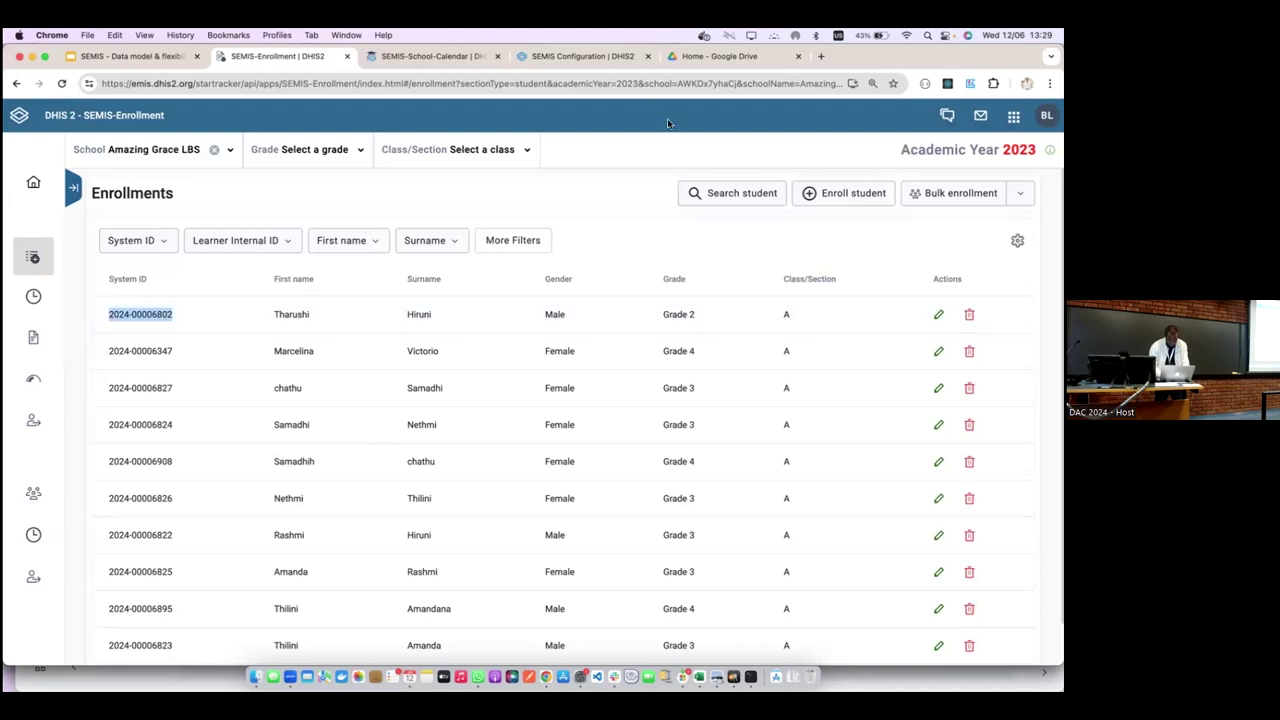
- Look up the copied system ID's enrollment history, then close the student search
click(729, 192)
click(716, 368)
key(ctrl+v)
click(810, 404)
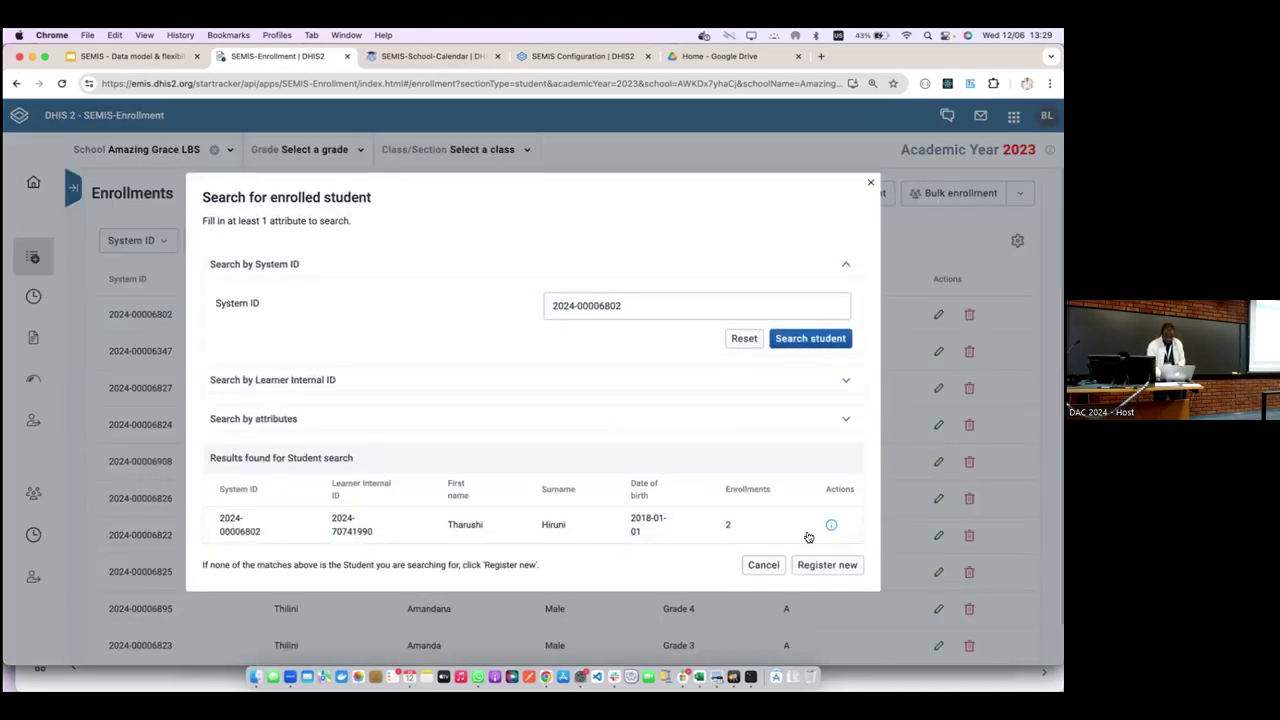
click(831, 525)
scroll(510, 552, down, 1)
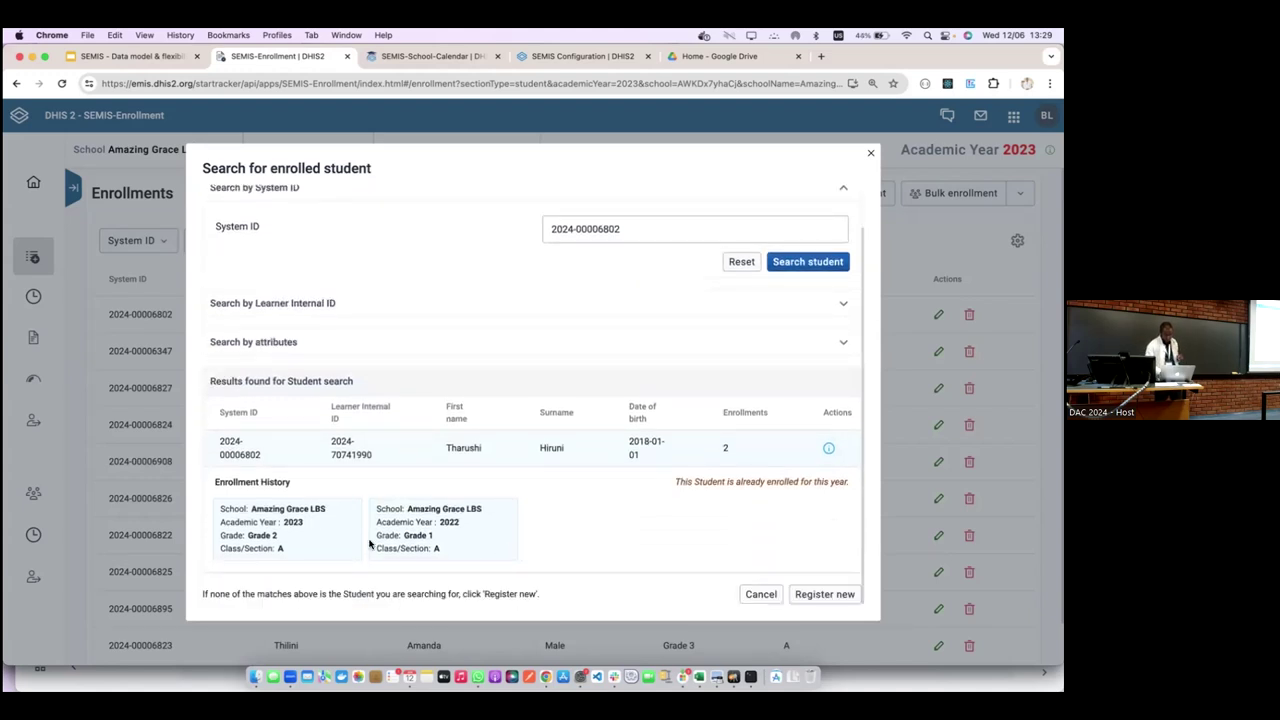
mouse_move(228, 463)
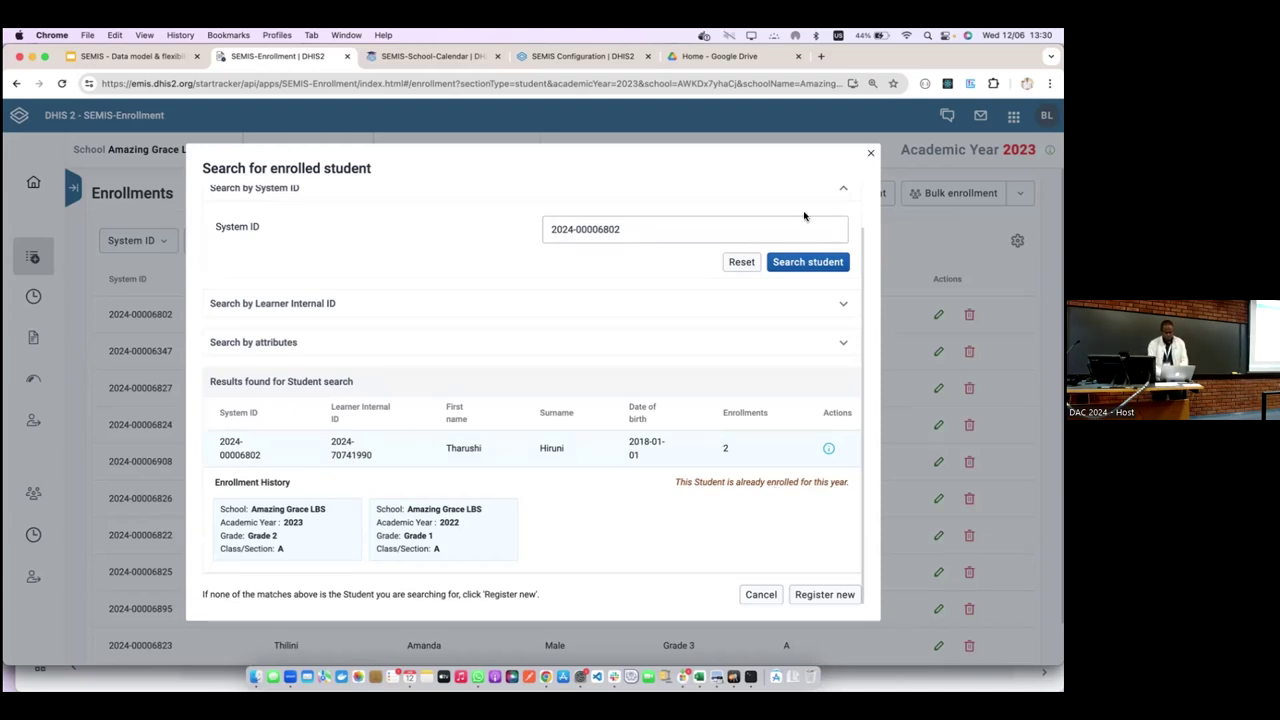
click(870, 156)
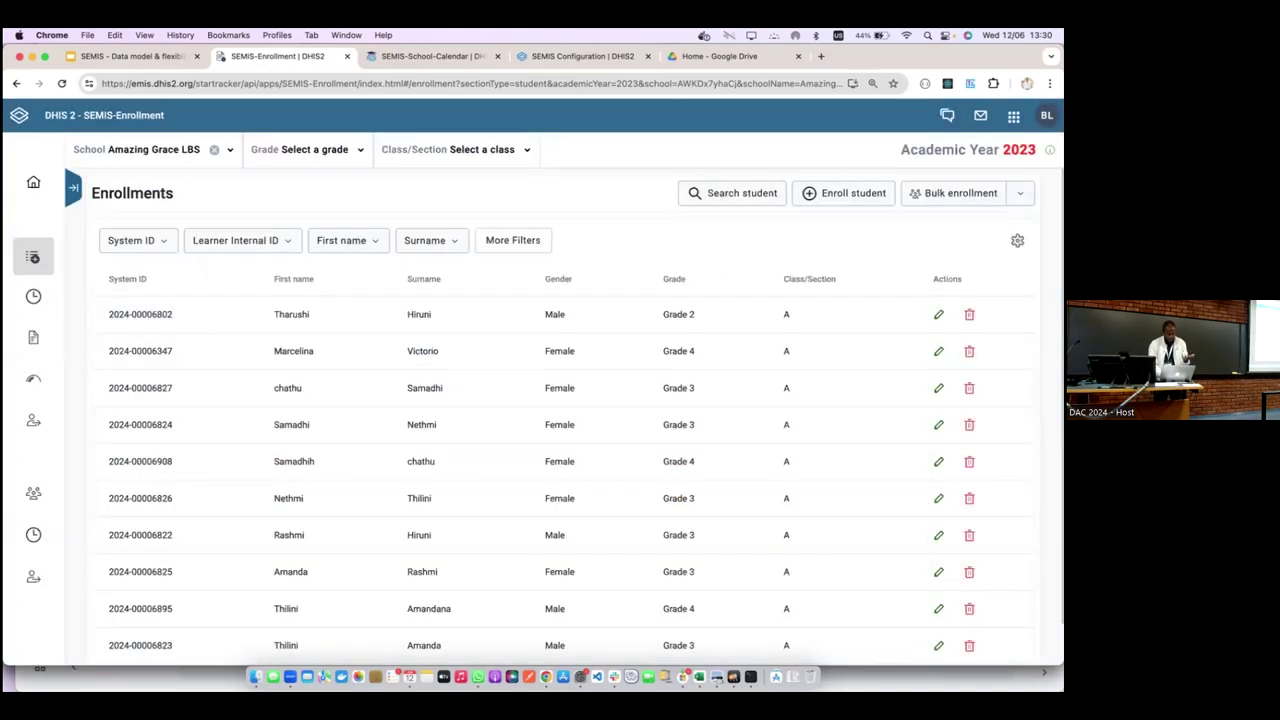
- Switch to academic year 2024, find the student by system ID, and begin a new enrollment
click(968, 149)
click(1023, 192)
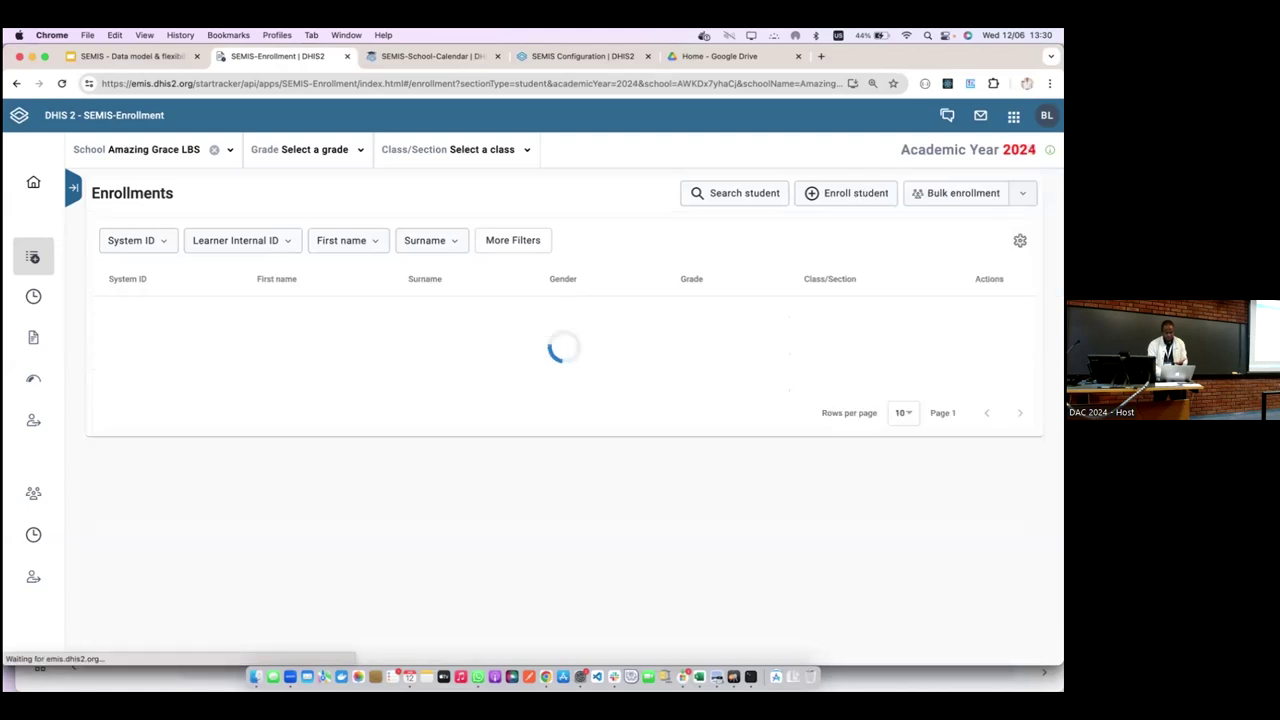
click(737, 194)
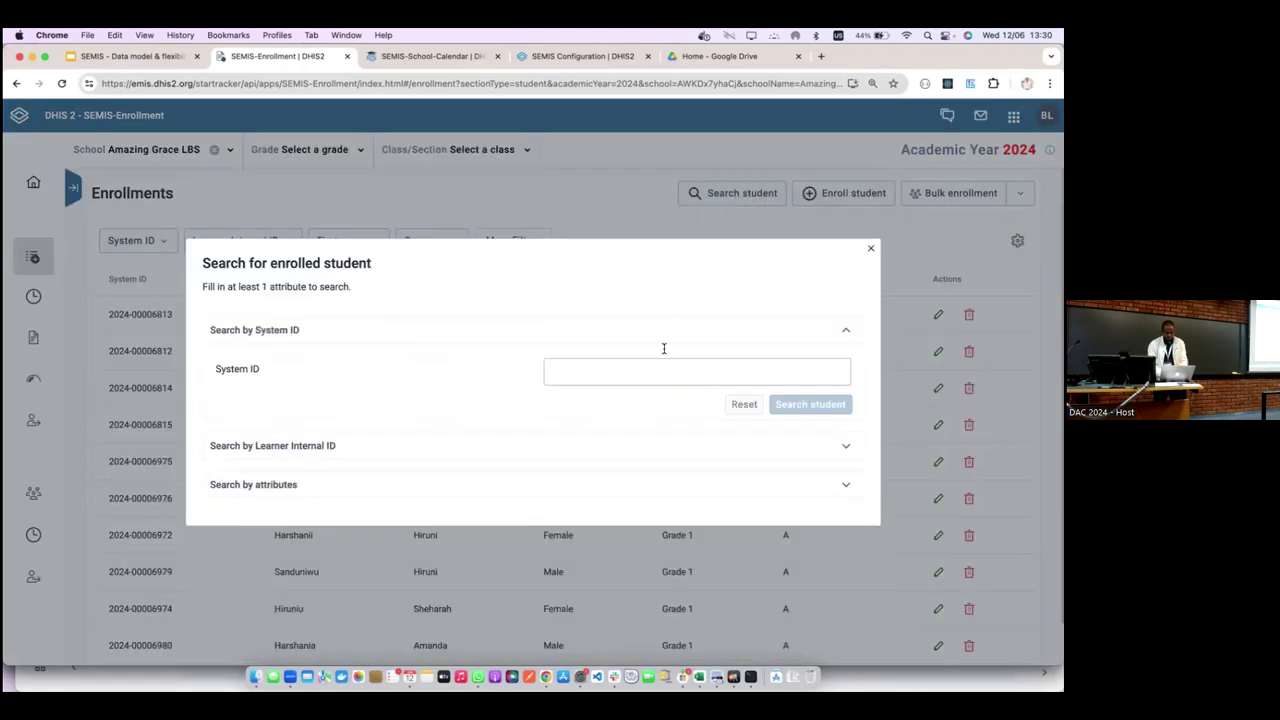
click(630, 377)
click(647, 428)
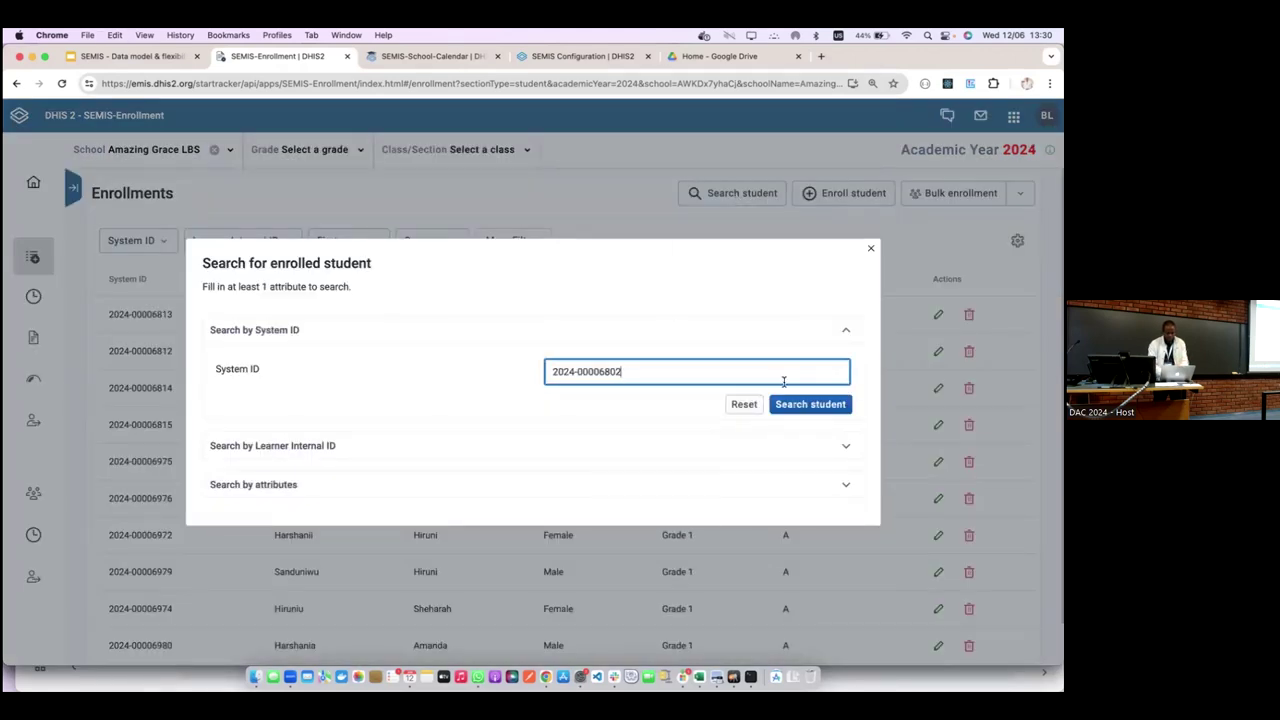
click(840, 404)
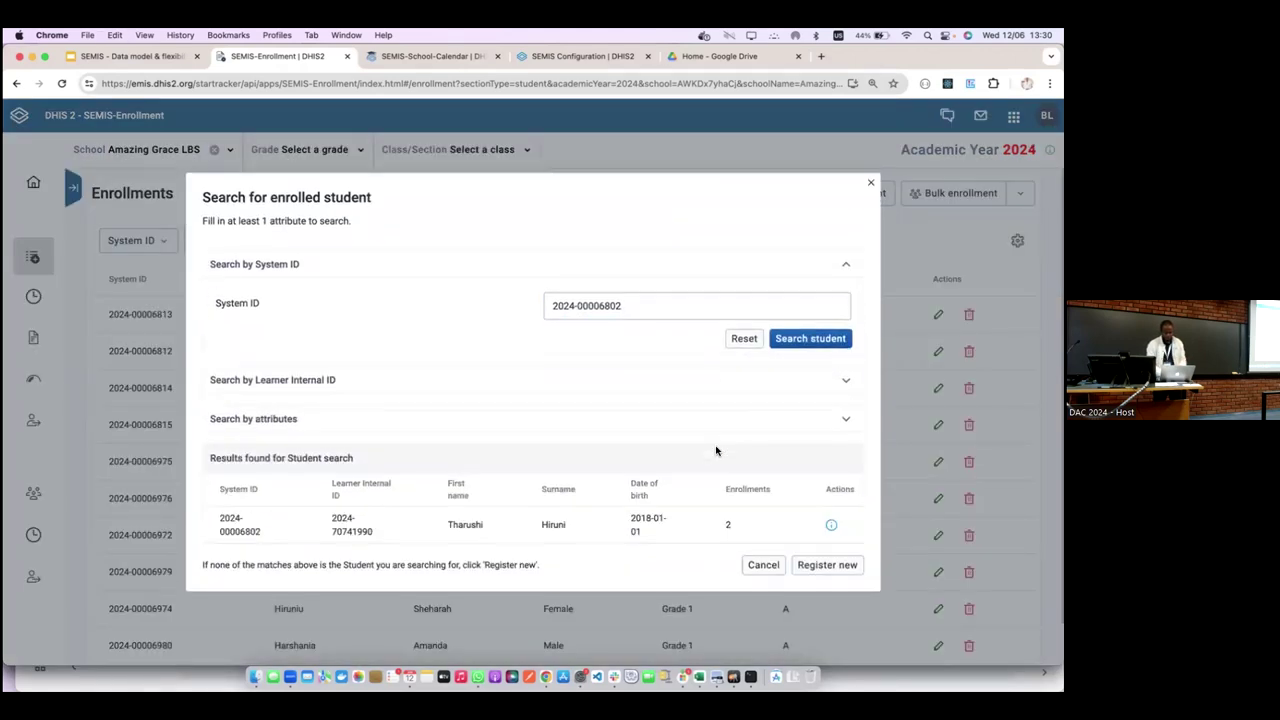
click(831, 524)
scroll(710, 545, down, 1)
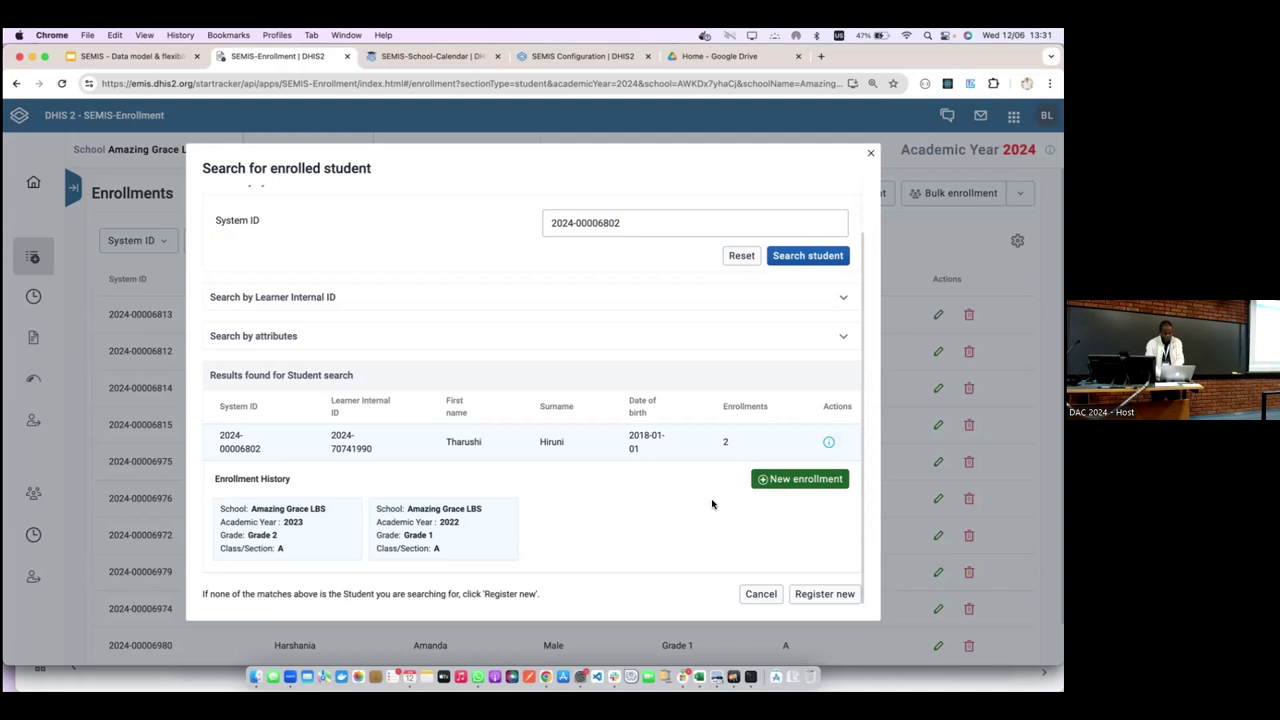
click(776, 481)
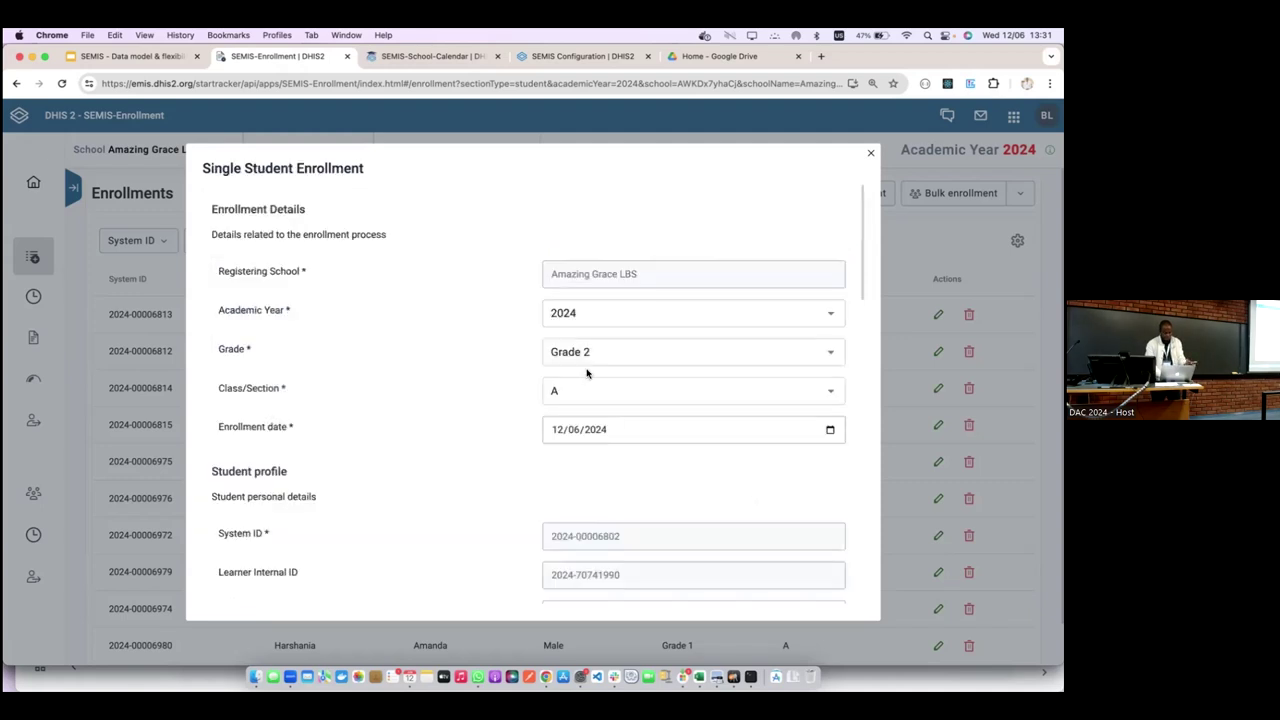
- Set the 2024 enrollment's grade to Grade 3, class A, and save the form
click(612, 352)
click(590, 437)
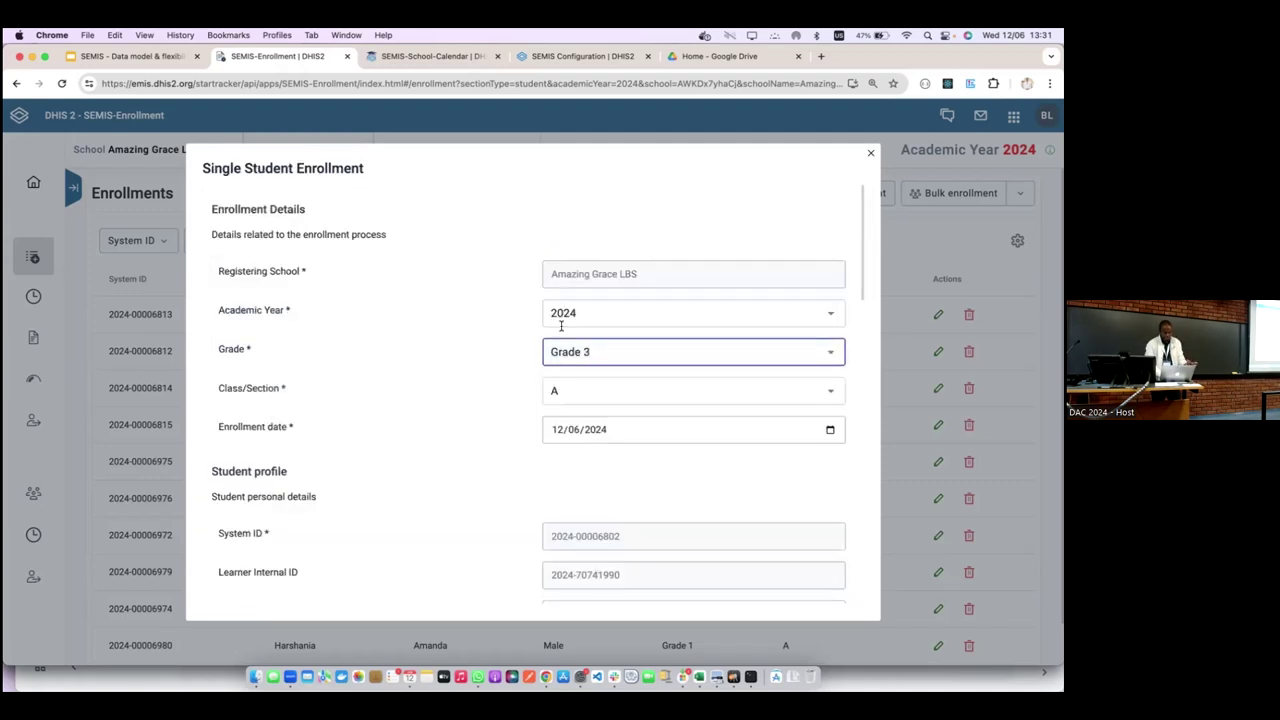
scroll(596, 432, down, 5)
scroll(596, 432, down, 2)
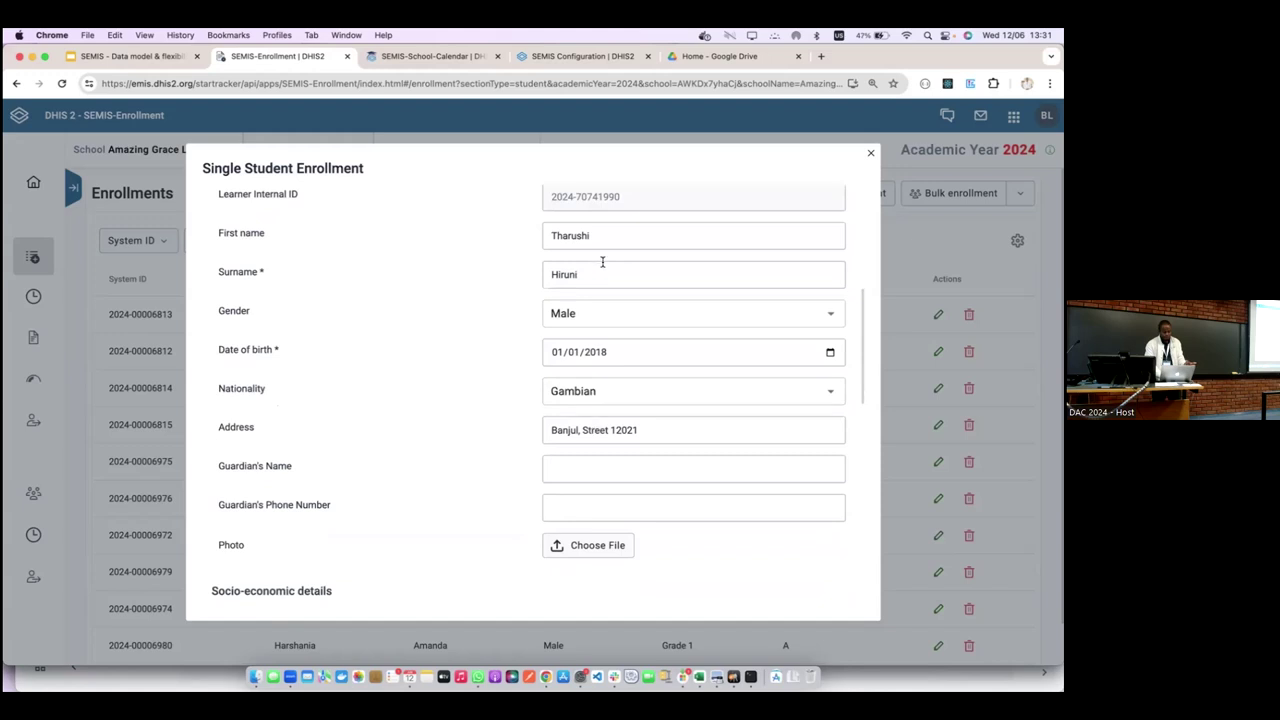
scroll(601, 406, down, 5)
scroll(605, 400, up, 3)
scroll(585, 465, down, 4)
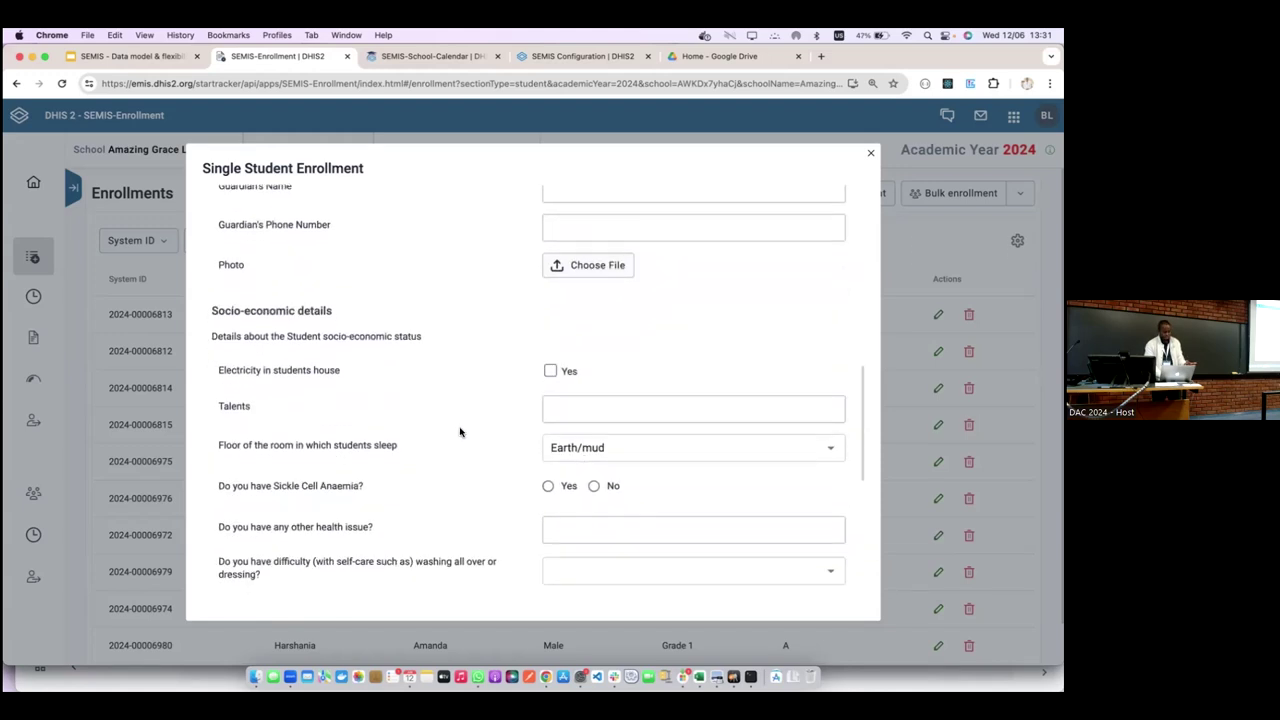
scroll(525, 498, down, 2)
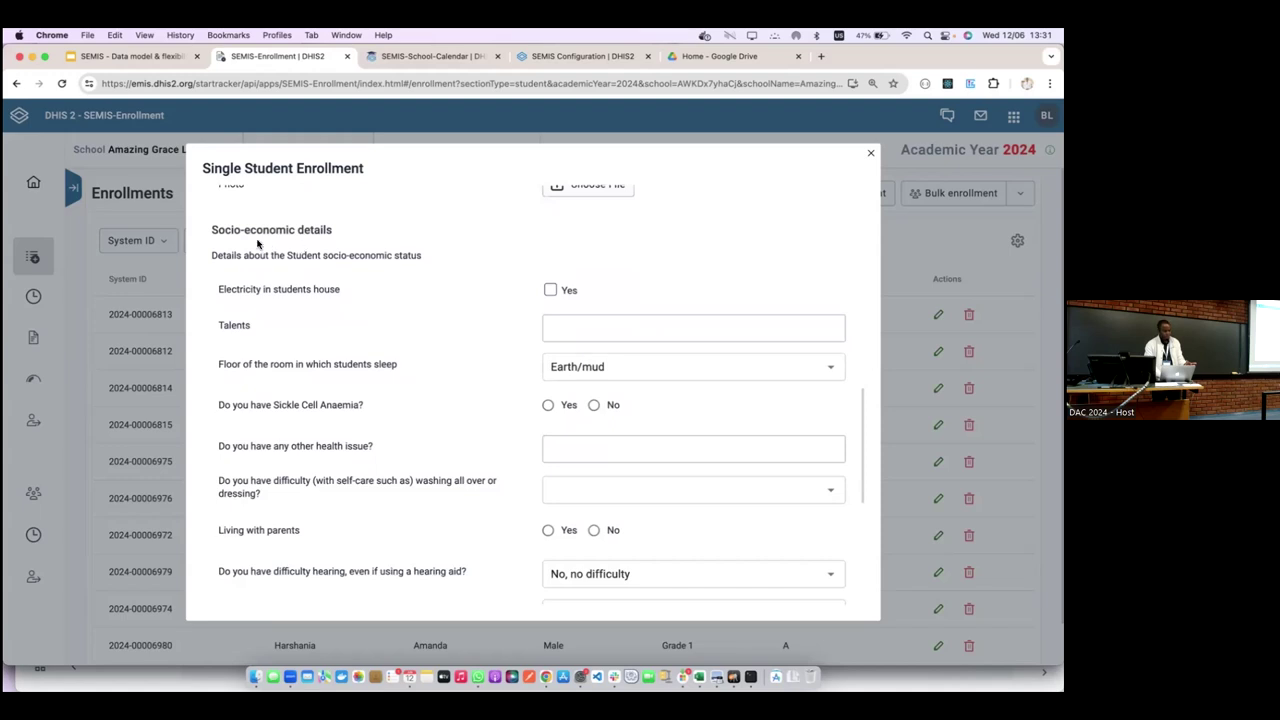
scroll(436, 400, down, 1)
scroll(436, 400, down, 5)
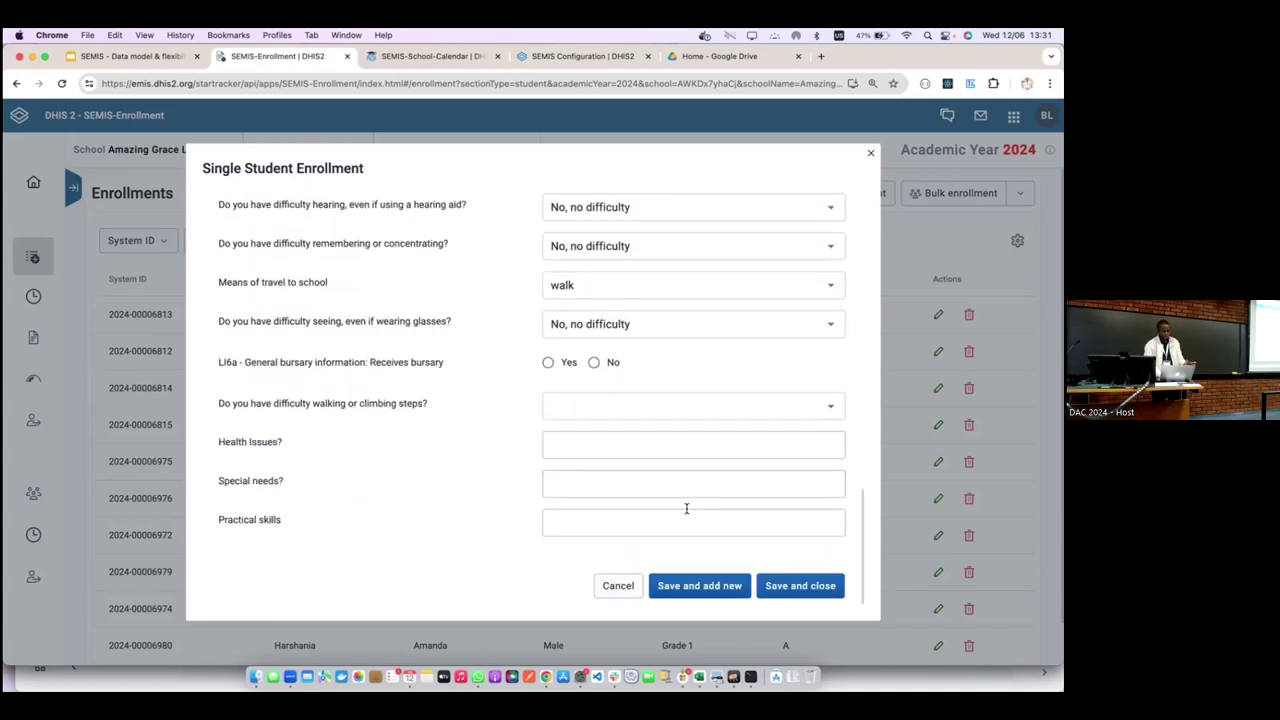
click(814, 589)
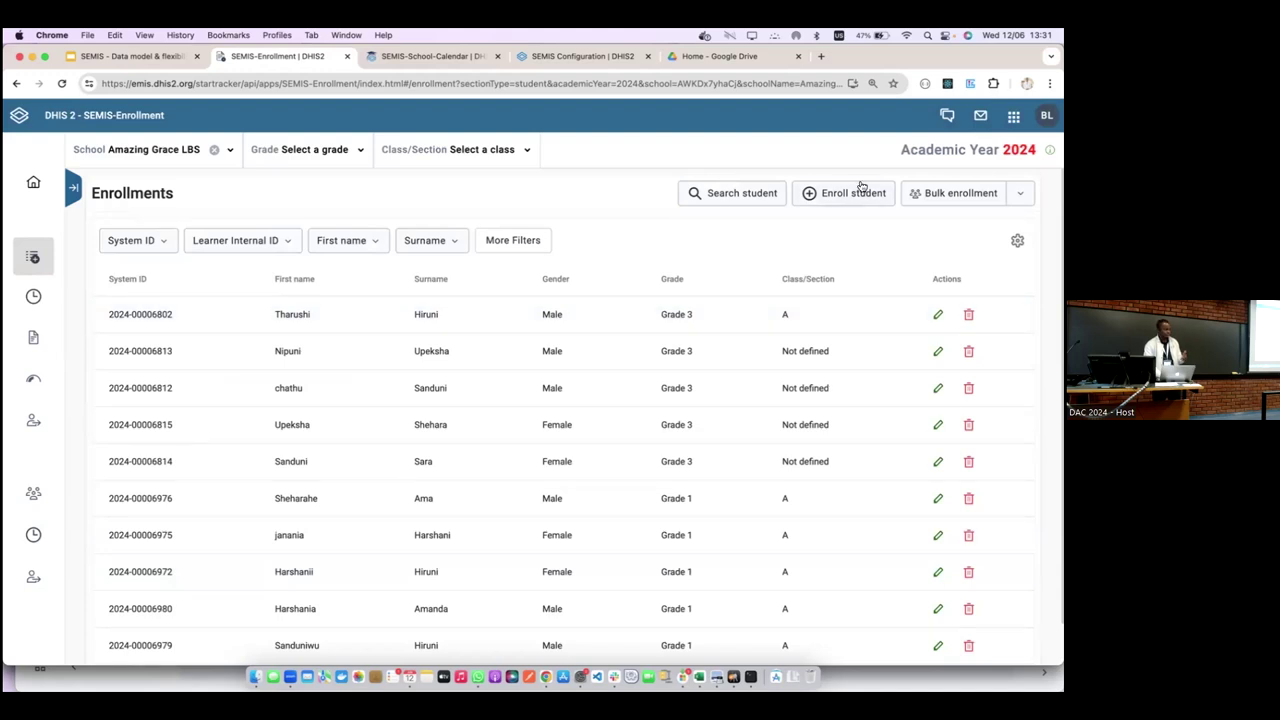
- Filter Final result to Grade 1 learners for academic year 2022
click(37, 390)
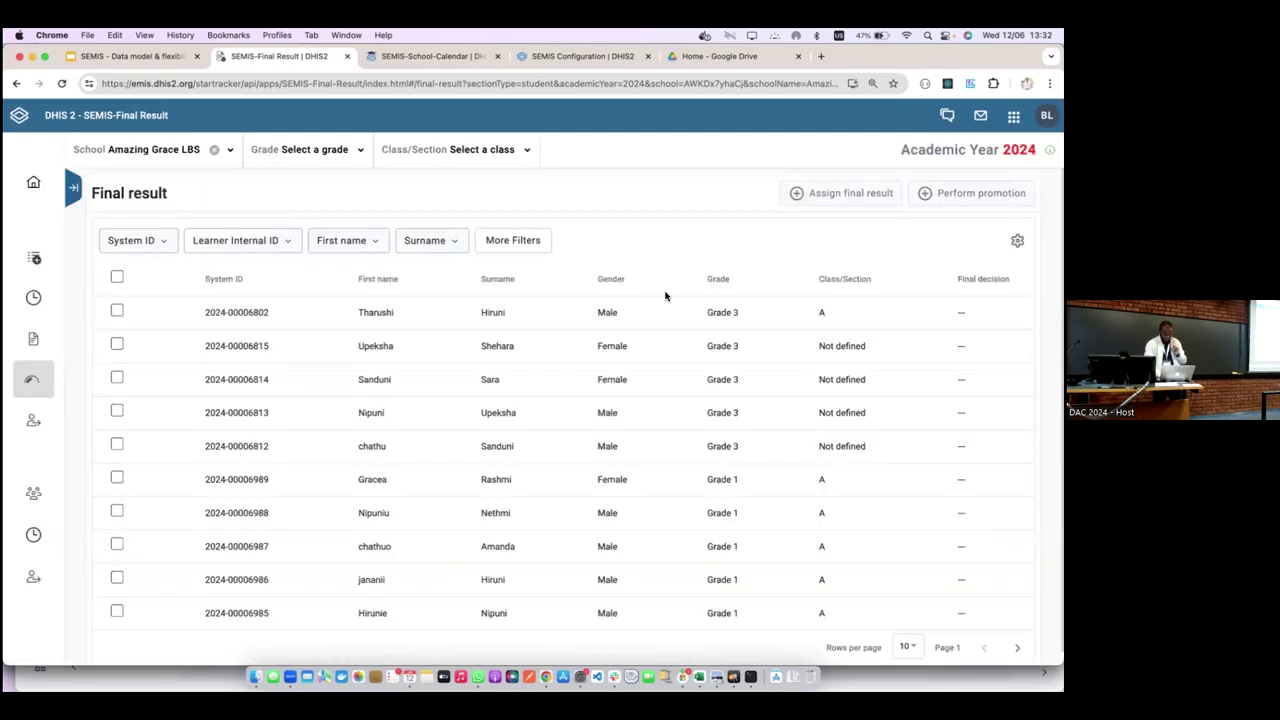
click(302, 152)
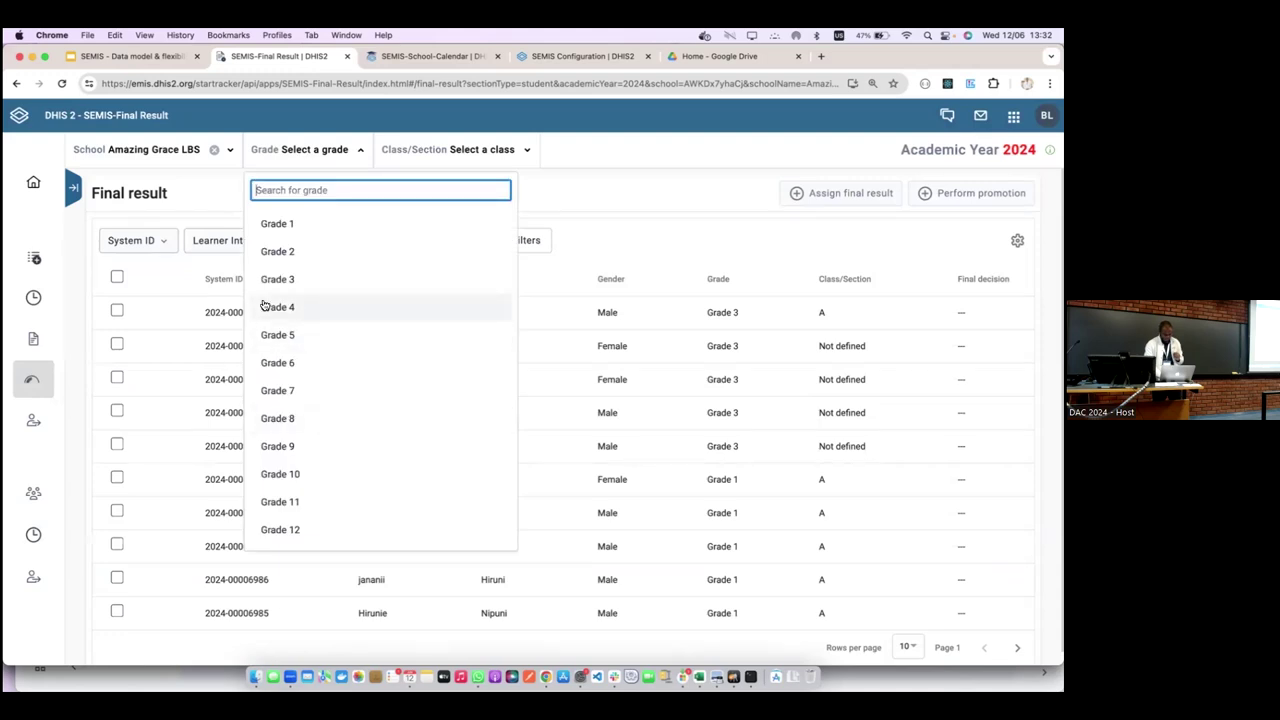
click(292, 251)
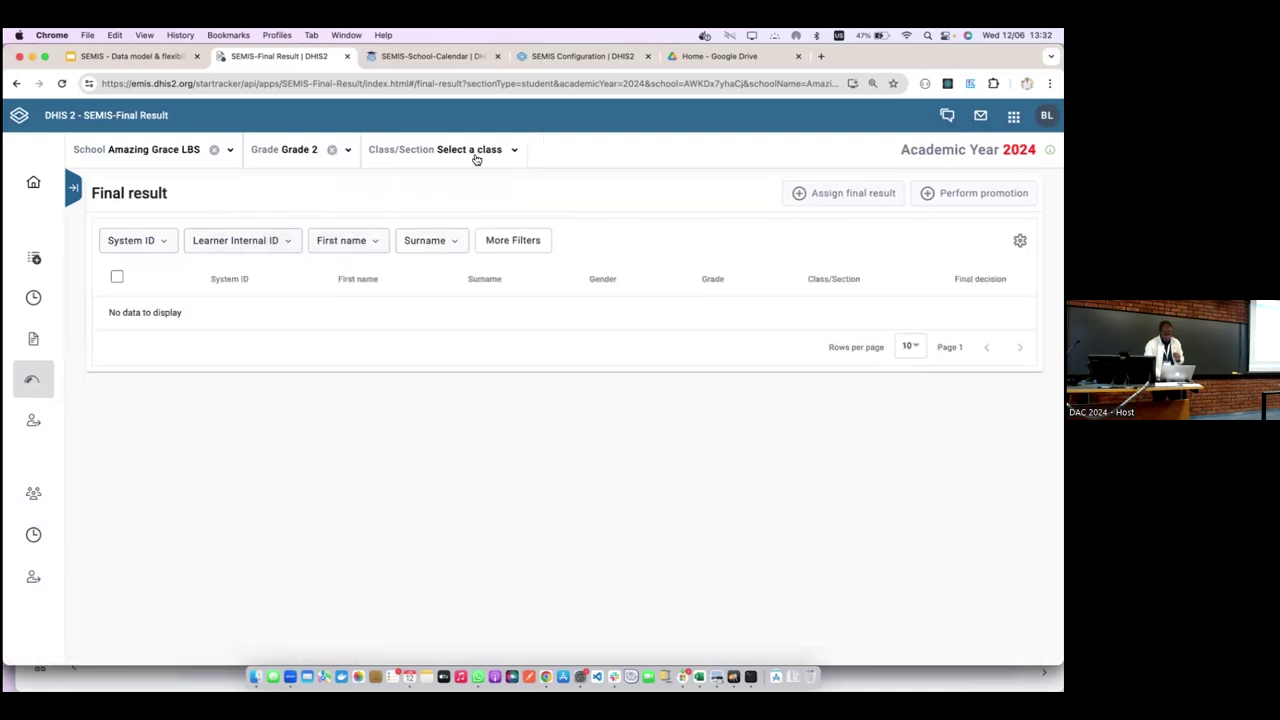
click(1019, 149)
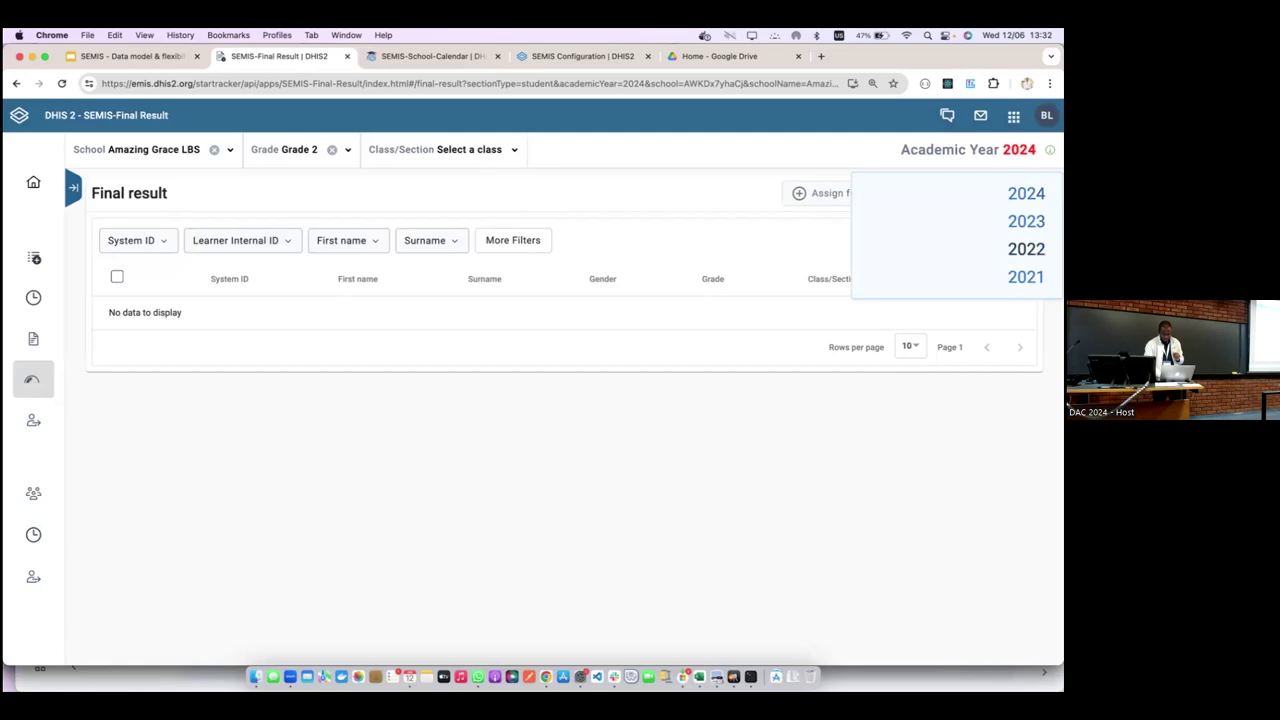
click(1026, 249)
click(286, 151)
click(281, 221)
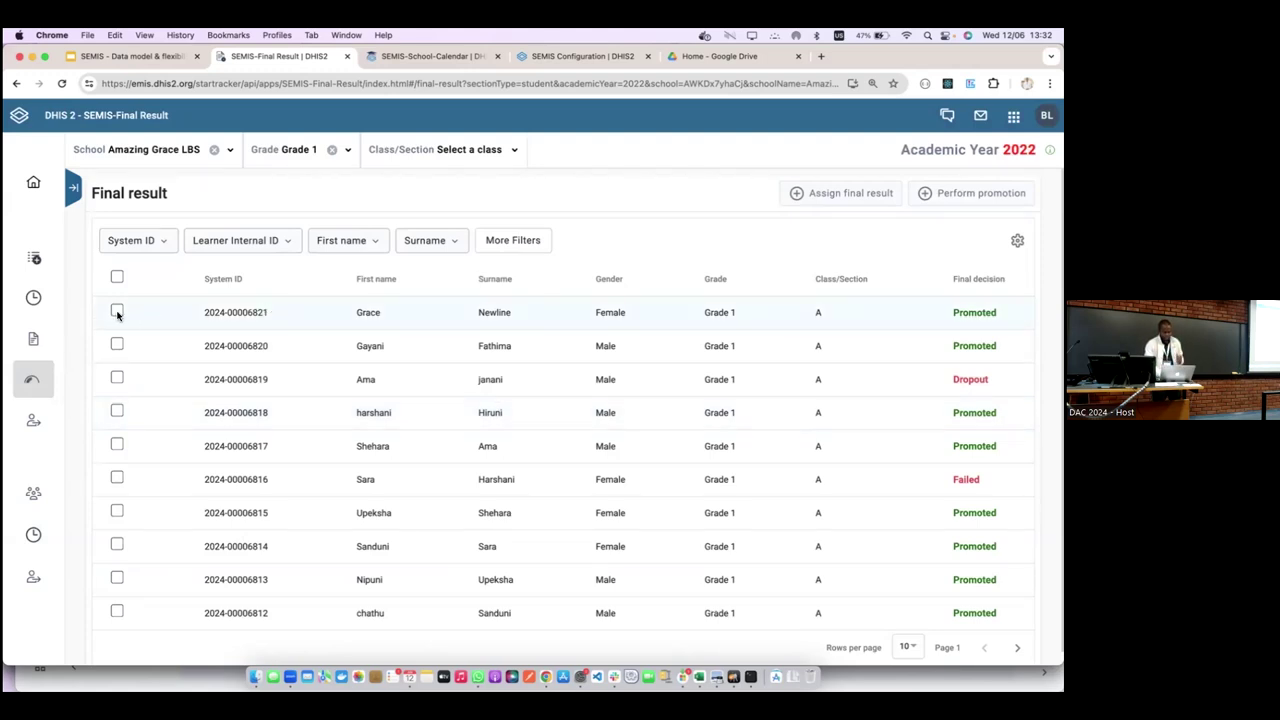
- Try selecting learners on the first page and on page 2 of the results
scroll(171, 509, down, 1)
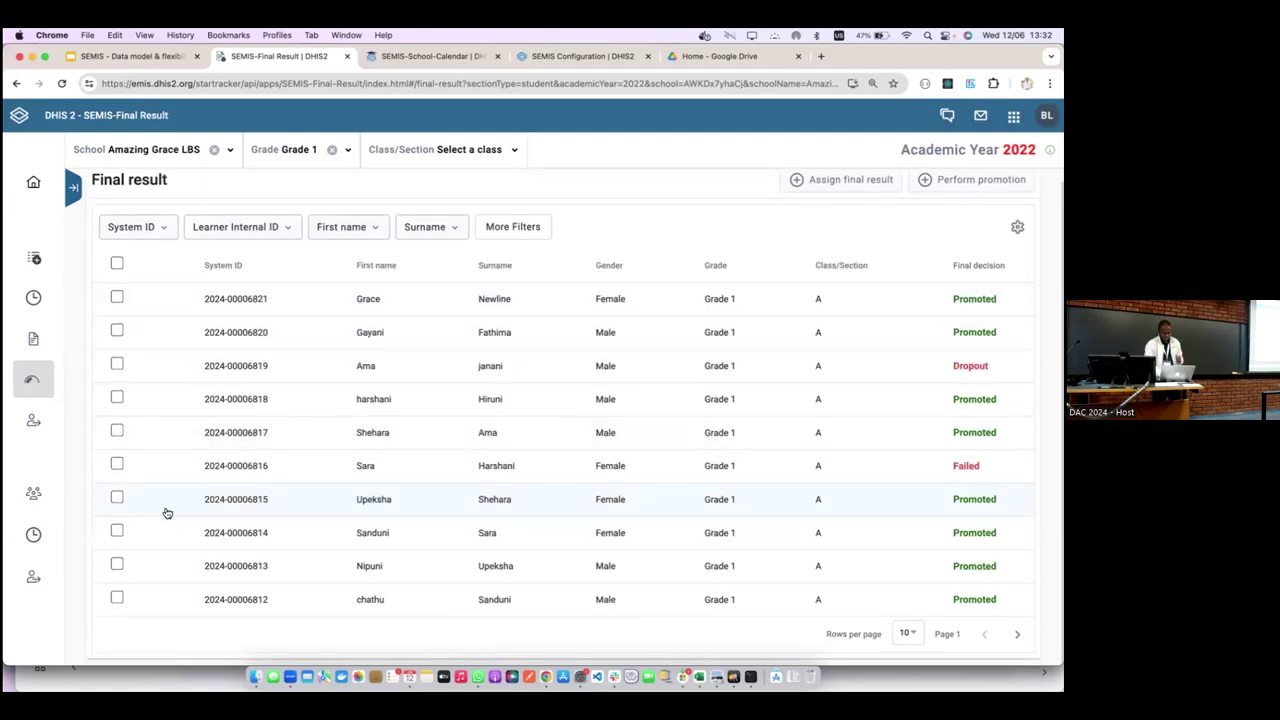
click(118, 566)
click(117, 598)
click(117, 598)
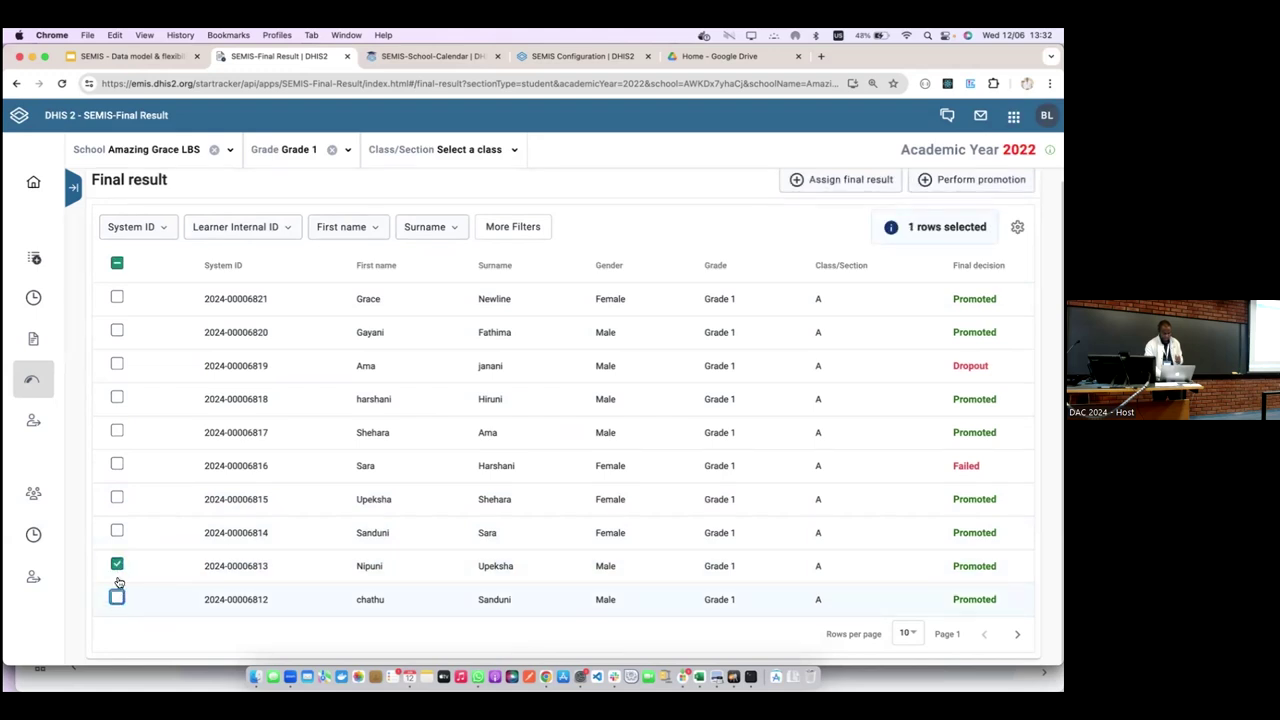
click(117, 566)
click(1017, 633)
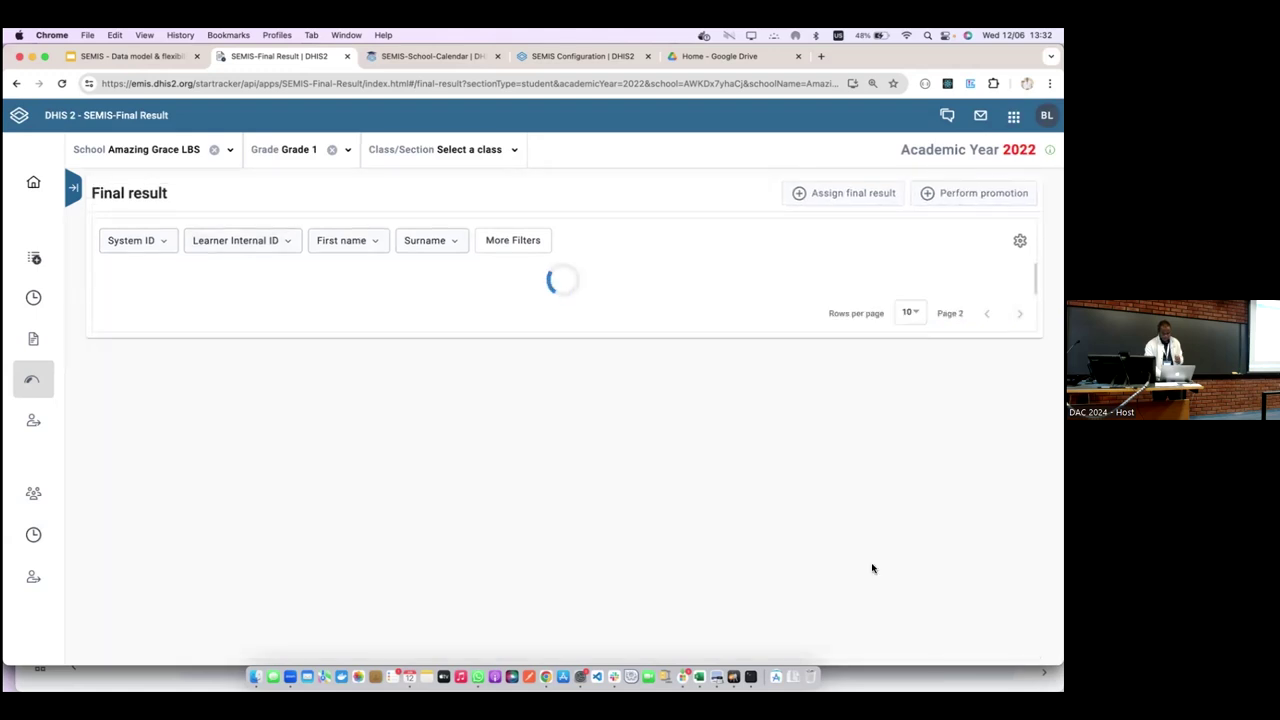
click(117, 311)
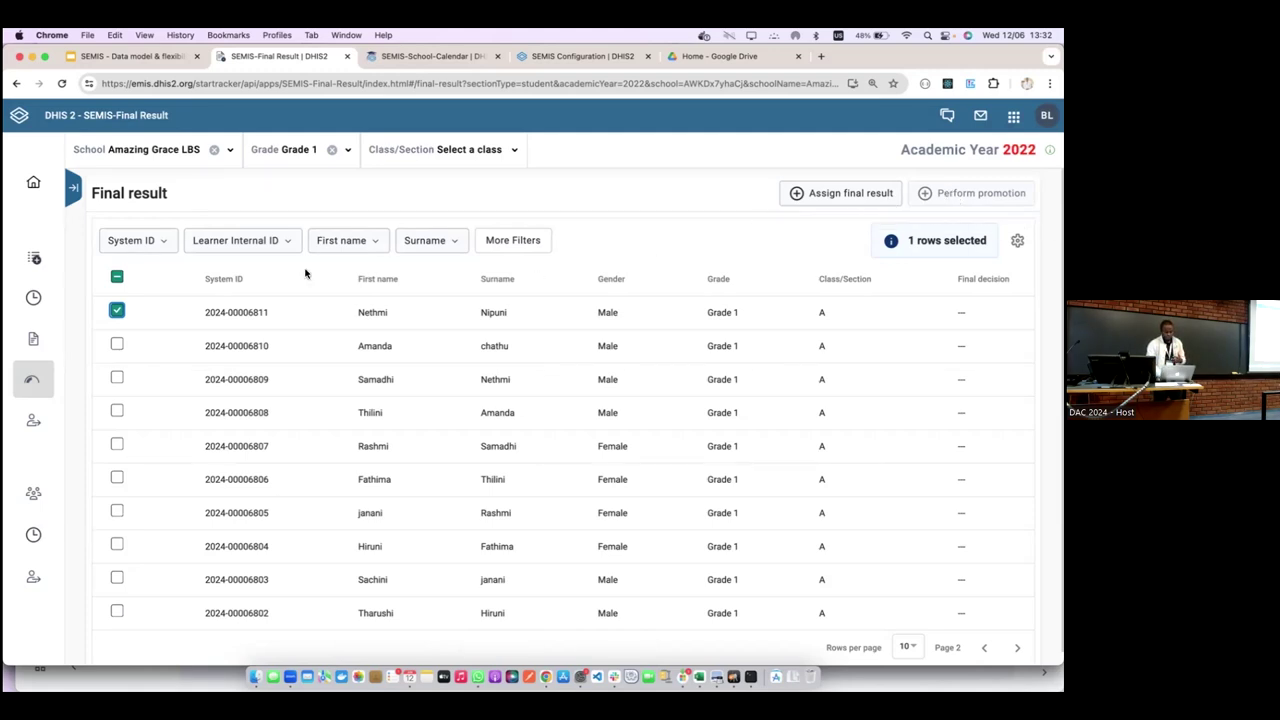
- Back on page 1, select the first two students in the list
click(984, 647)
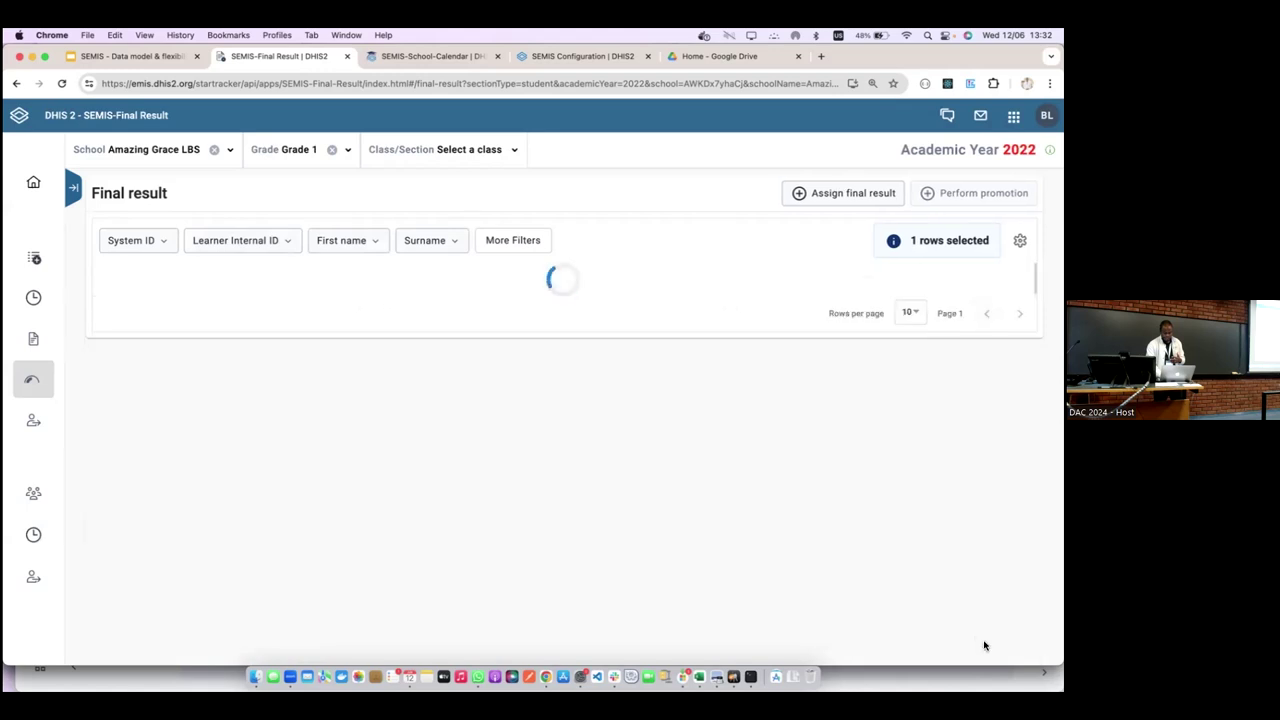
click(117, 276)
click(117, 276)
click(117, 311)
click(117, 344)
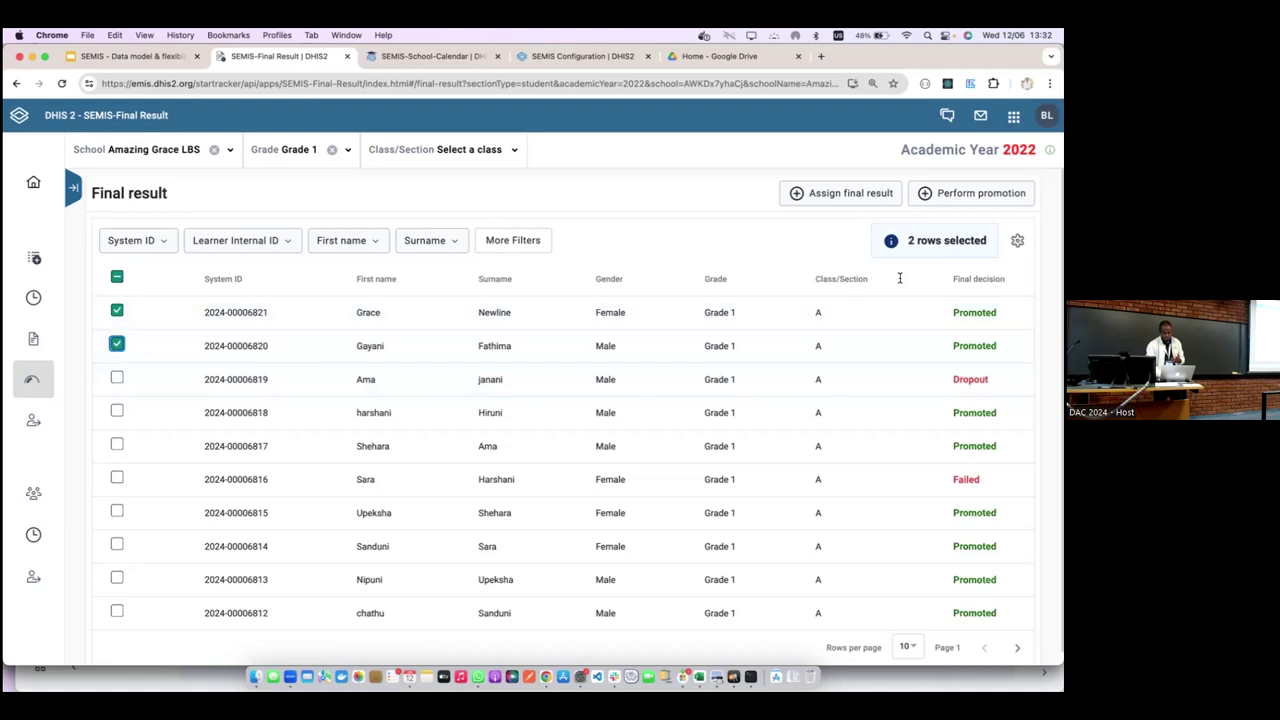
- Promote the selected students to academic year 2023, Grade 2, section A
click(965, 193)
click(672, 392)
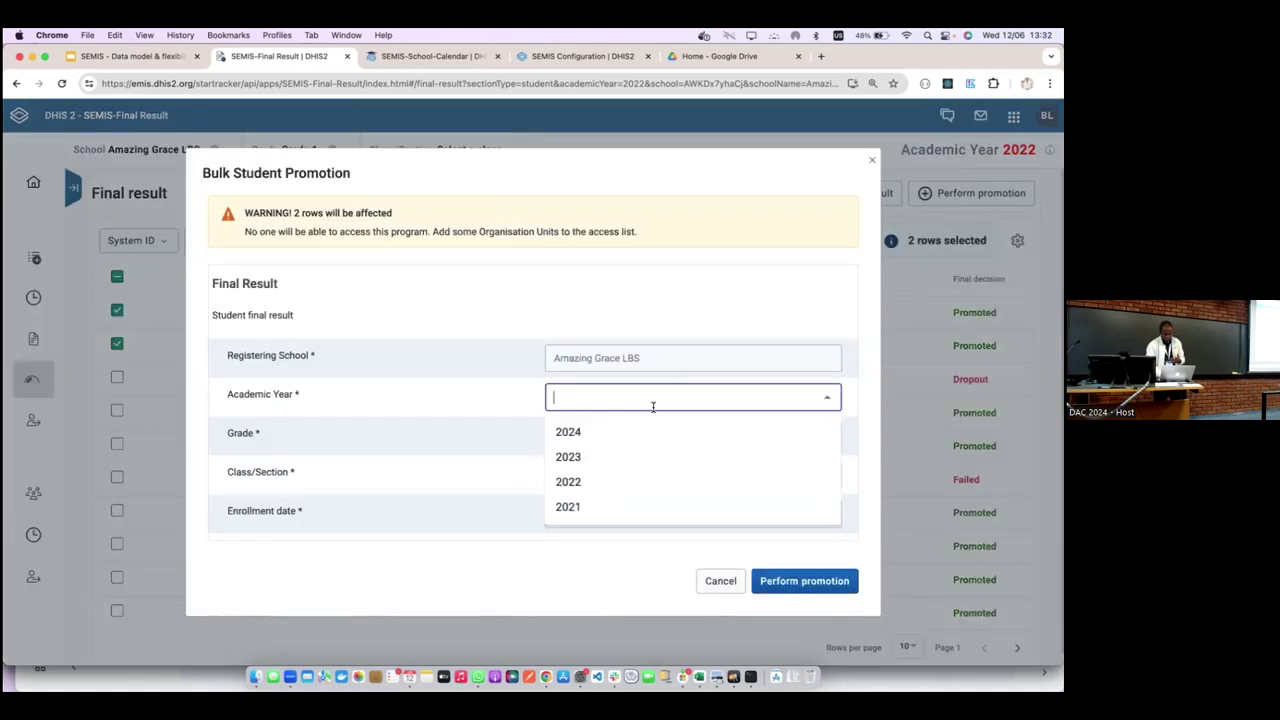
click(620, 457)
click(593, 440)
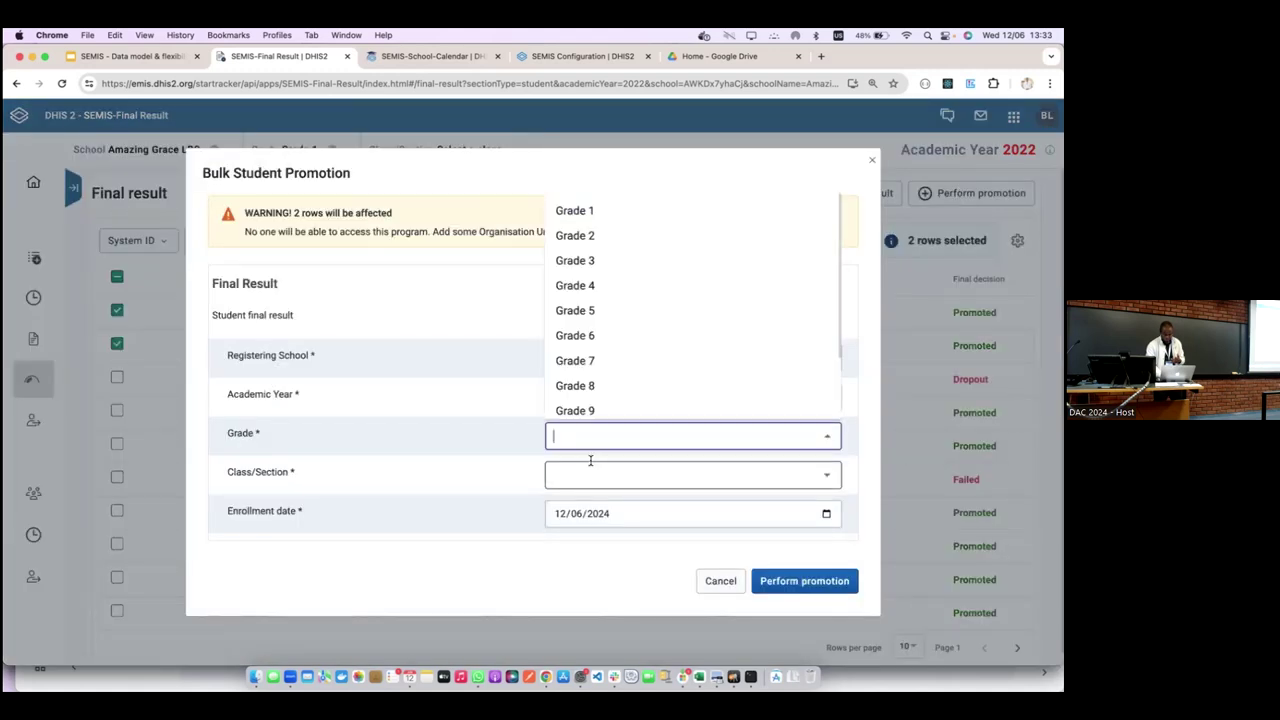
click(607, 240)
click(639, 474)
click(587, 315)
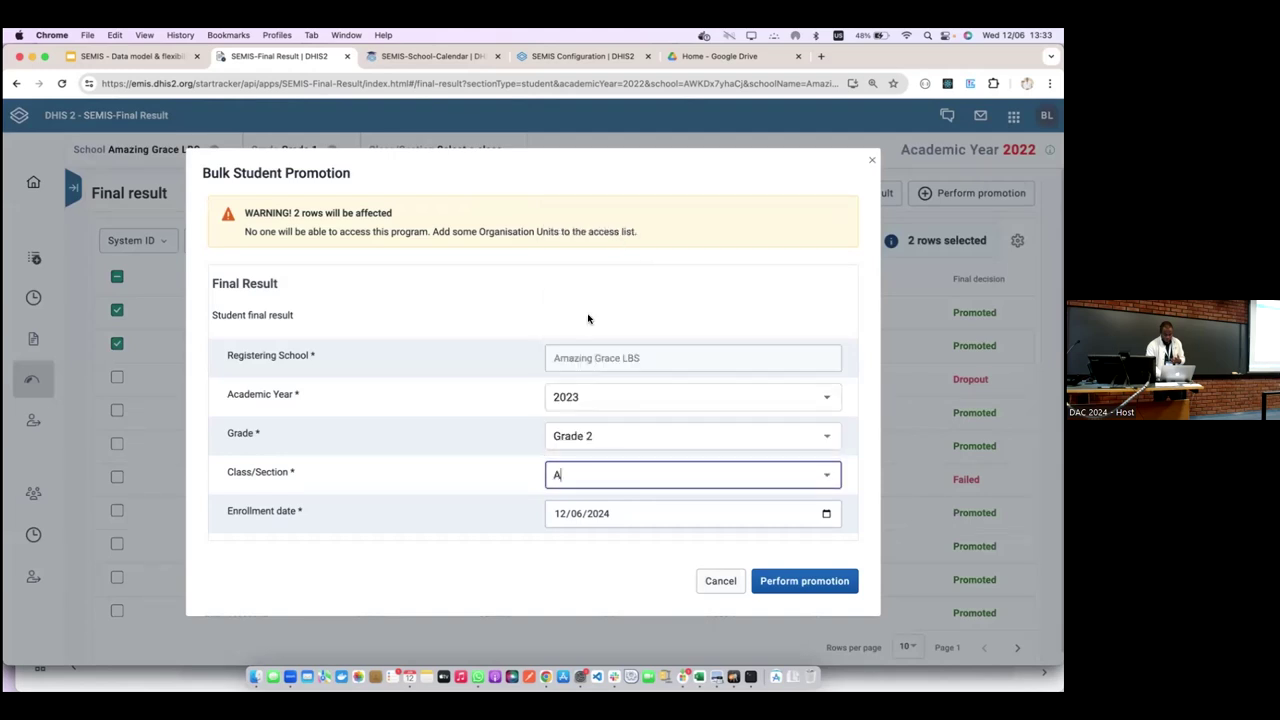
click(808, 581)
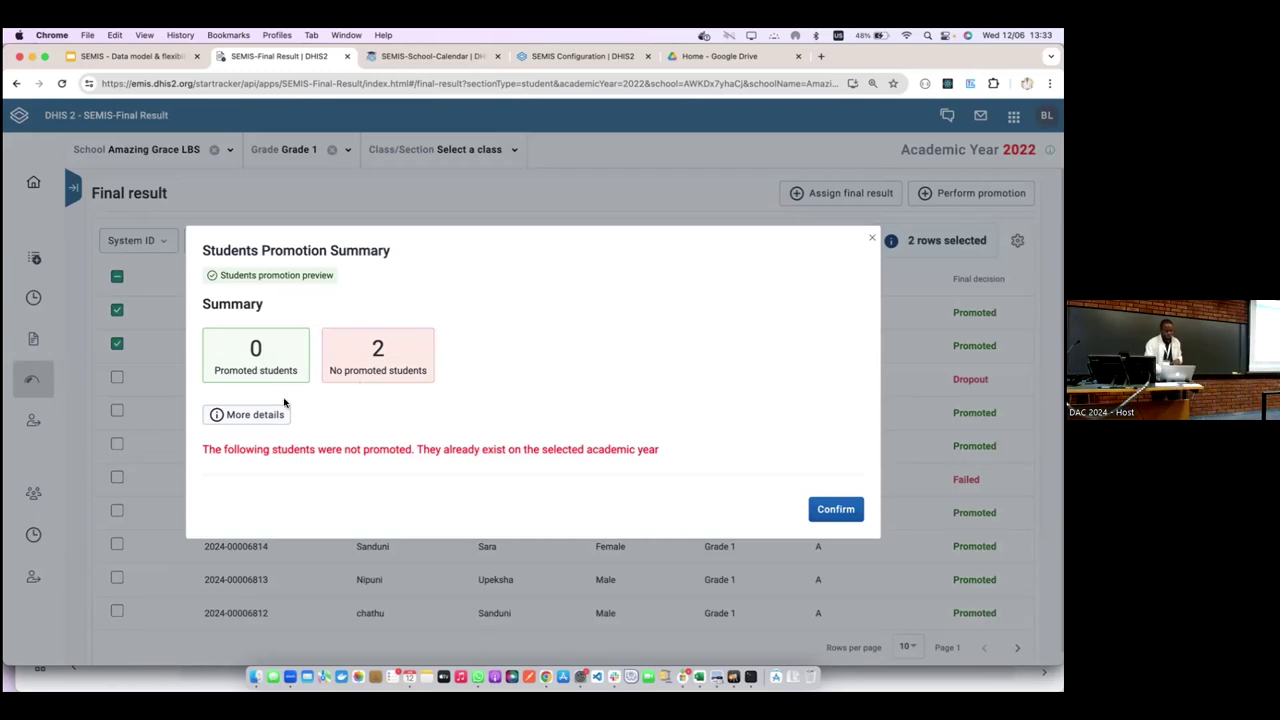
- Check which students were not promoted, then go to the Attendance module
click(251, 414)
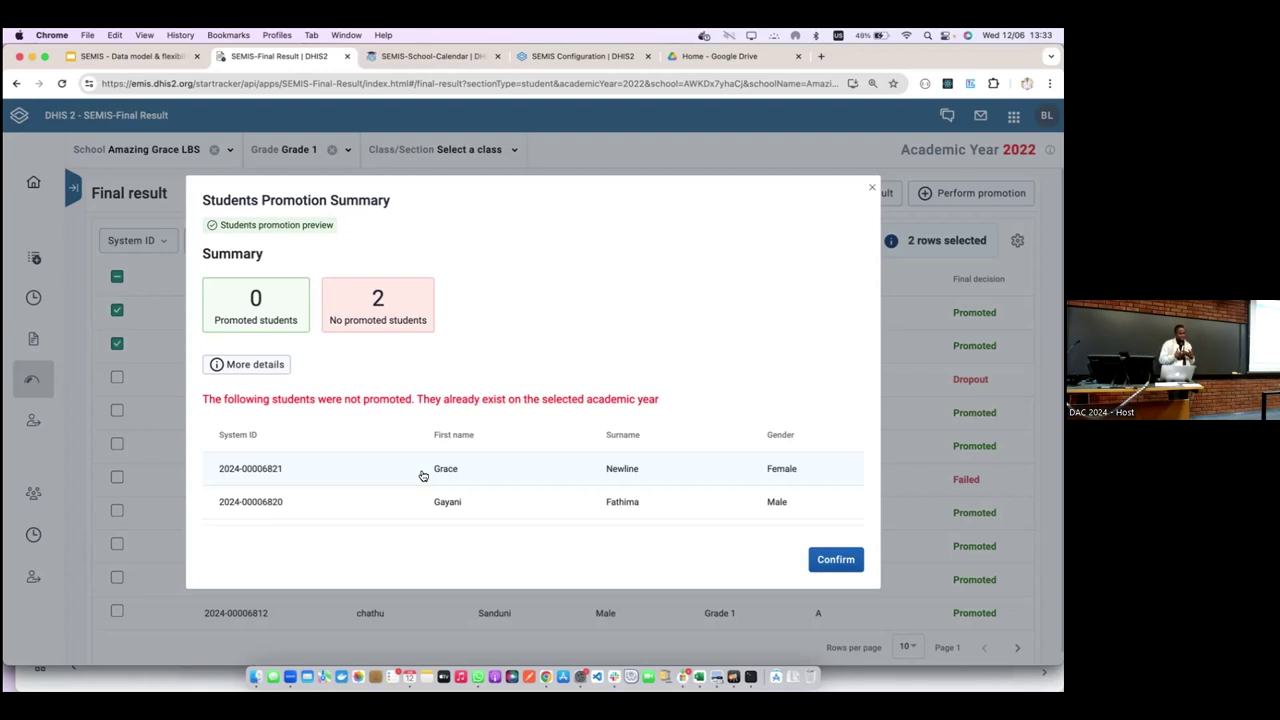
click(871, 187)
click(33, 297)
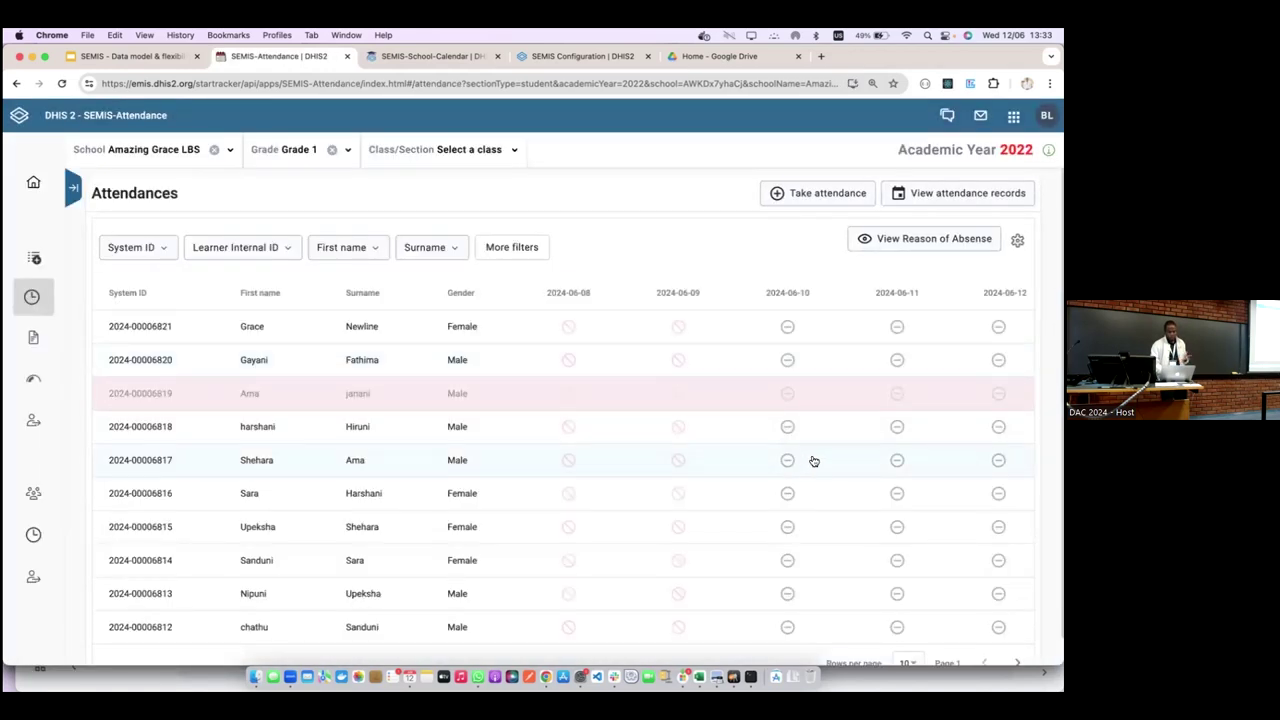
- Revisit the Grade 1 Final result, Performance and Attendance modules
click(30, 384)
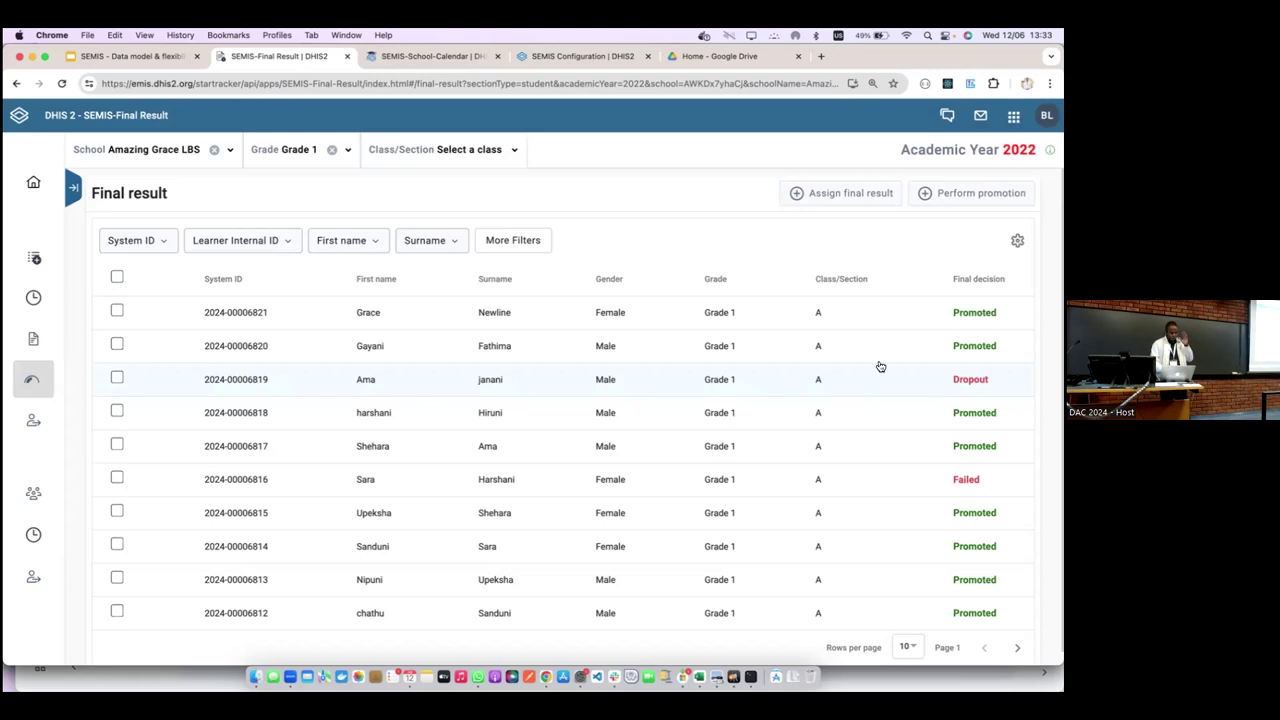
click(35, 347)
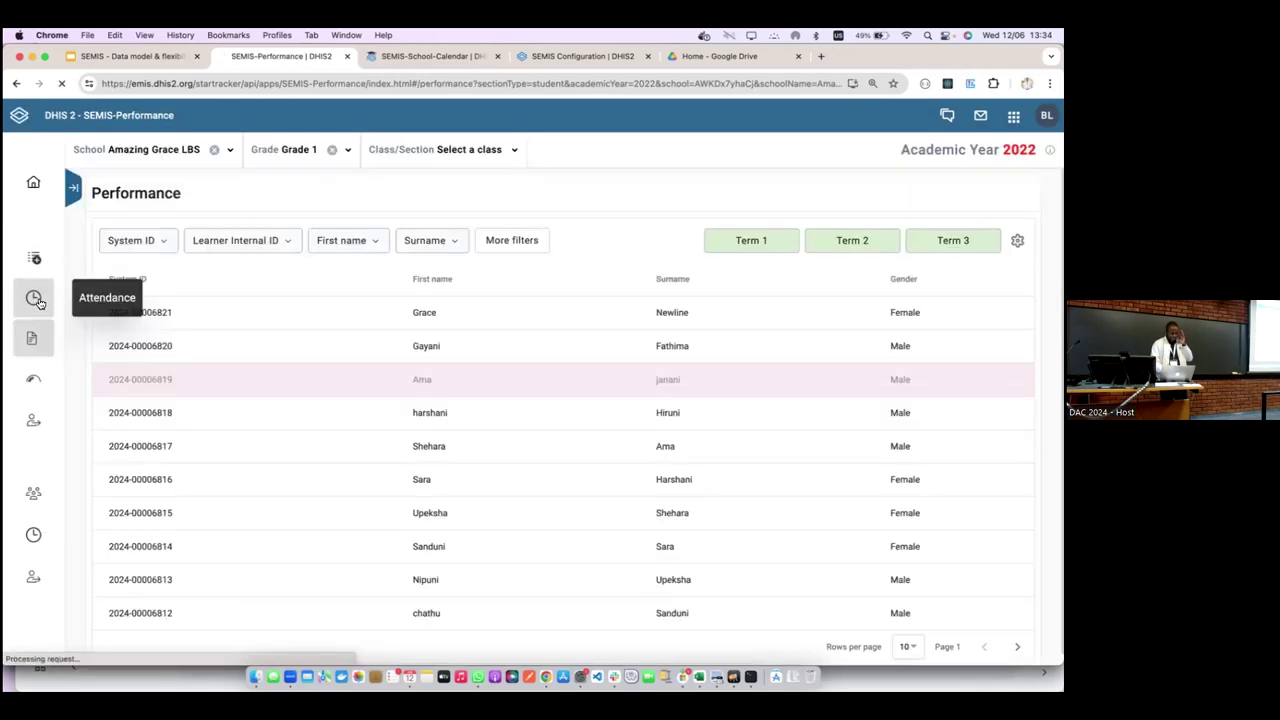
click(35, 300)
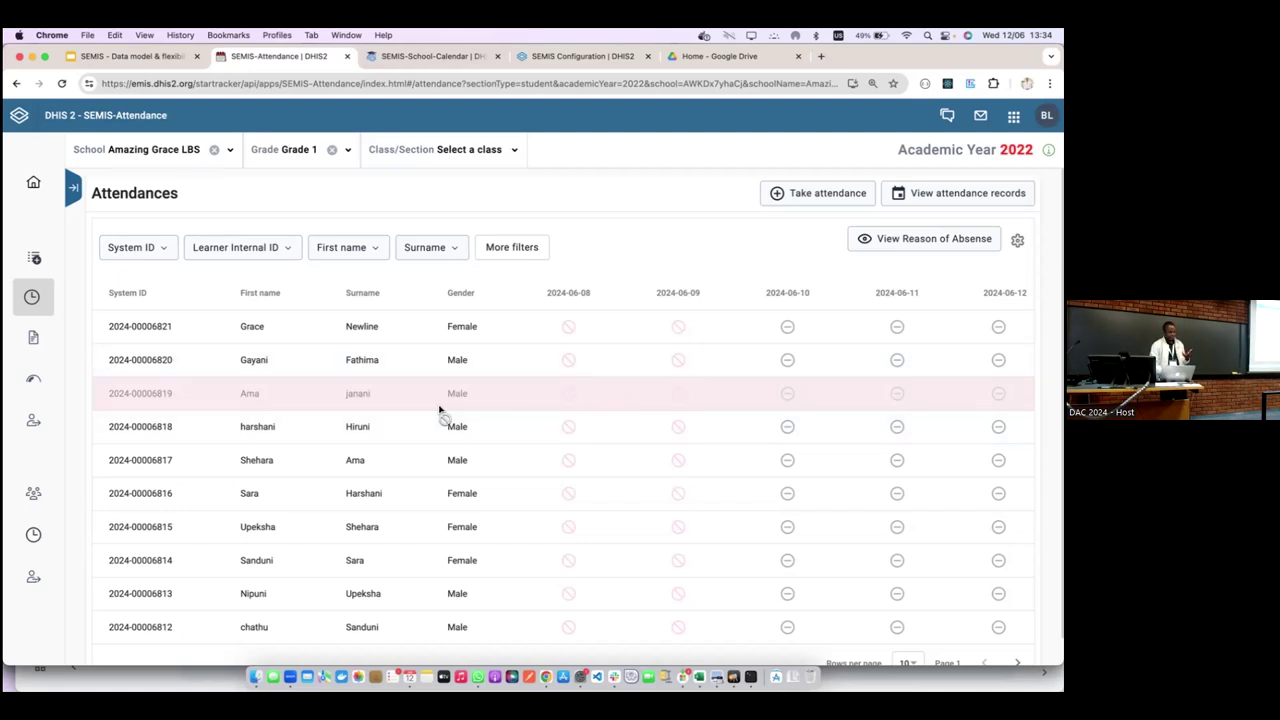
mouse_move(520, 394)
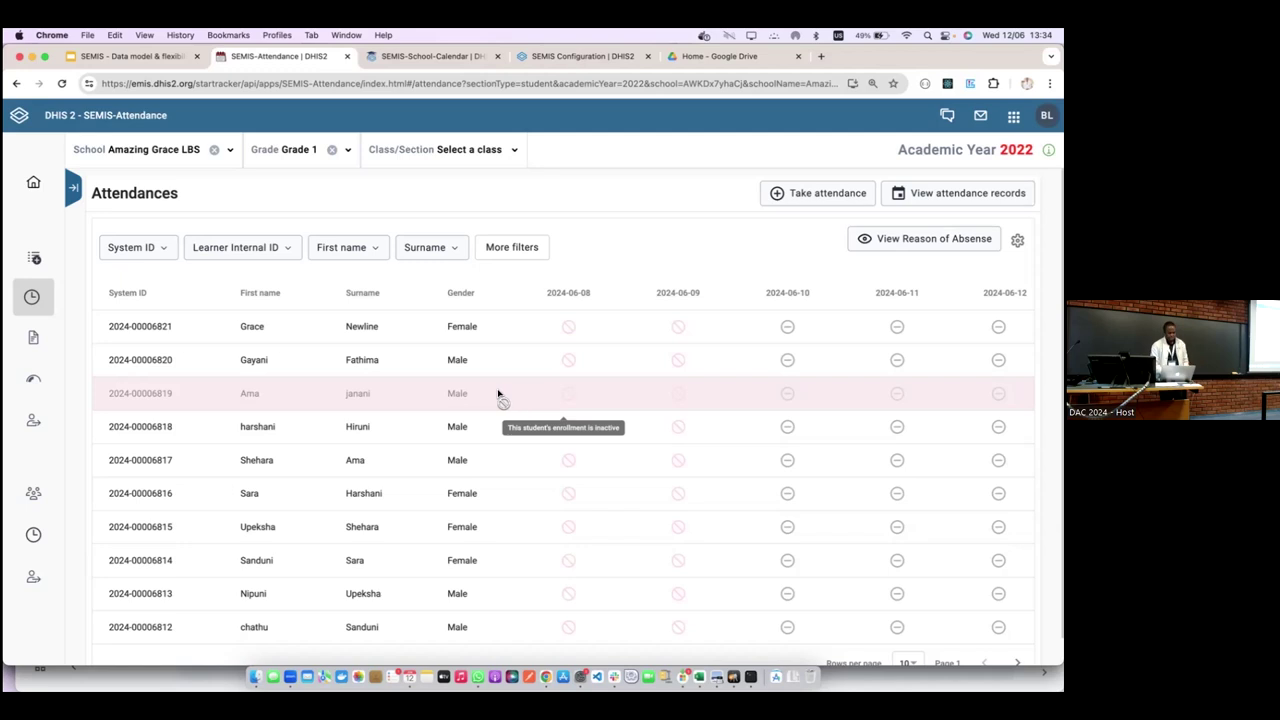
- Present the SEMIS deck up to the Android App screenshots slide, then exit the slideshow
click(152, 60)
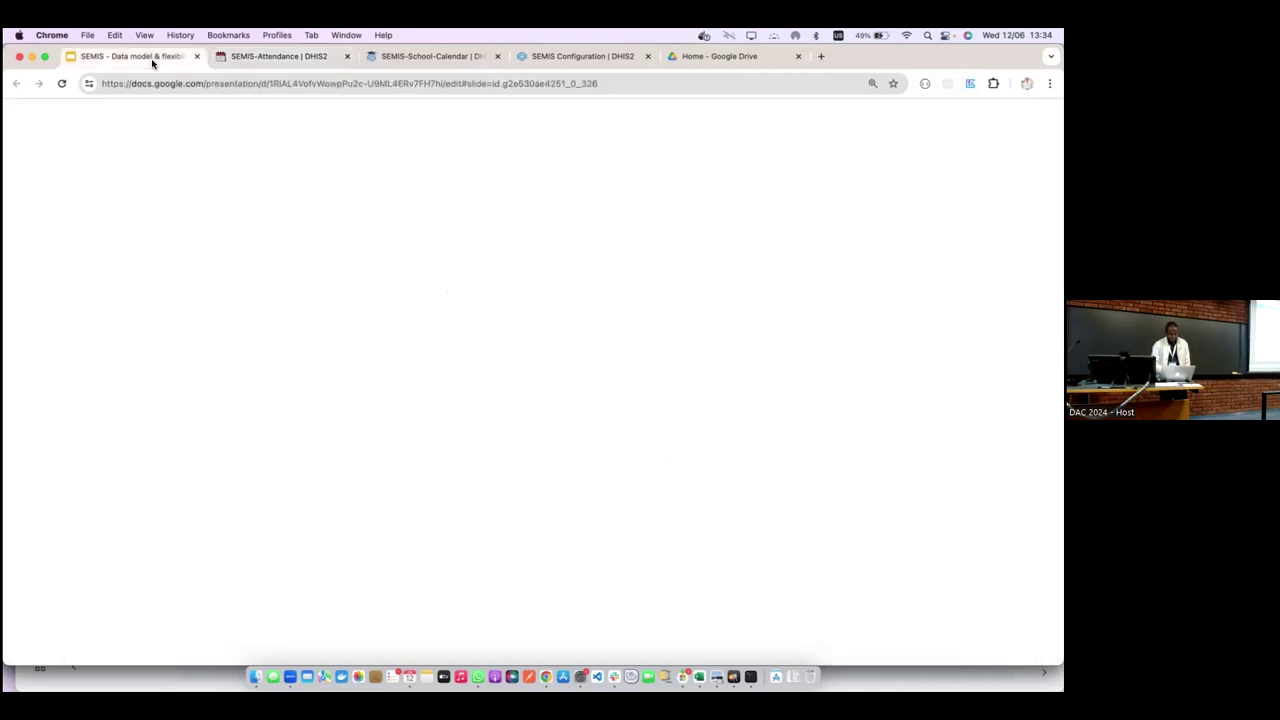
click(860, 122)
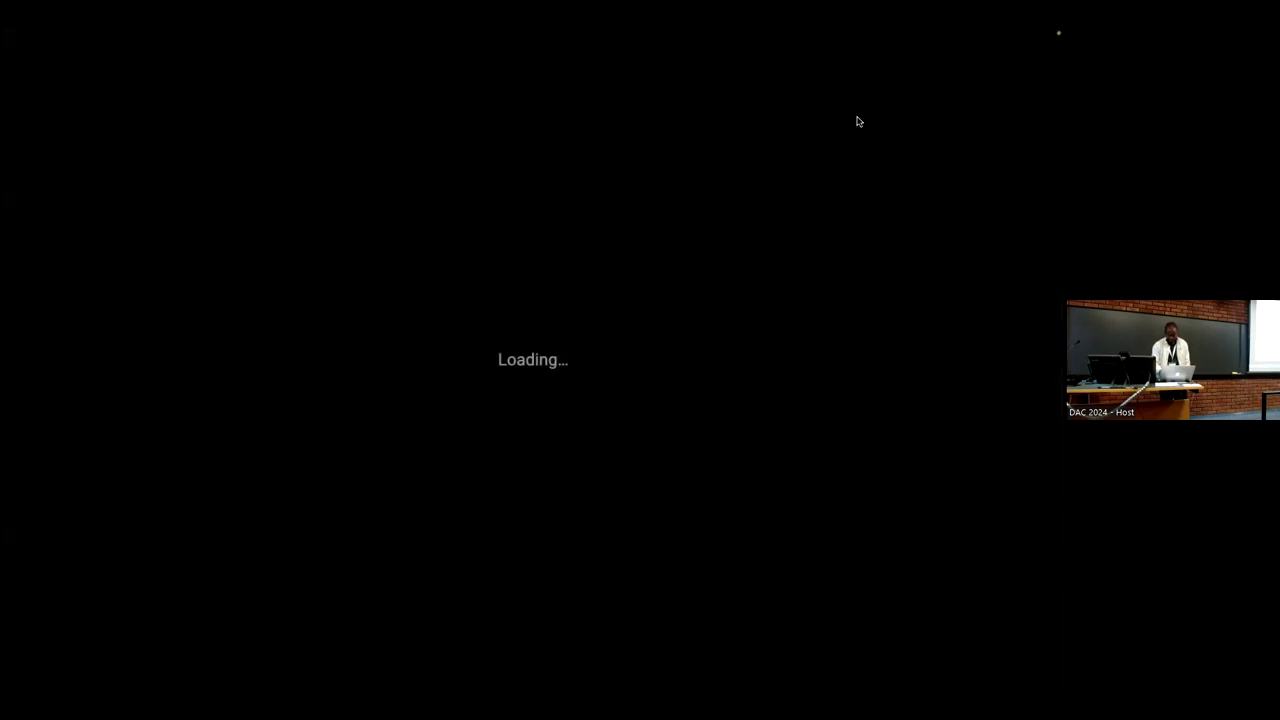
key(Right)
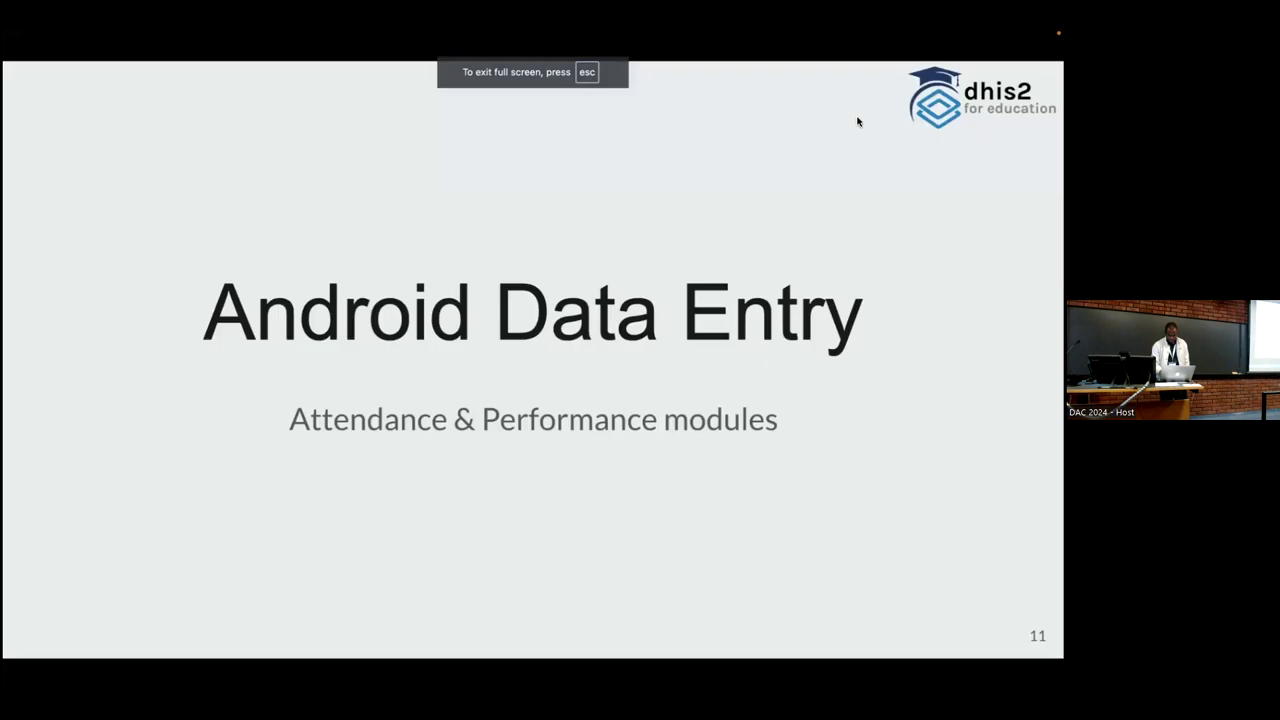
key(Right)
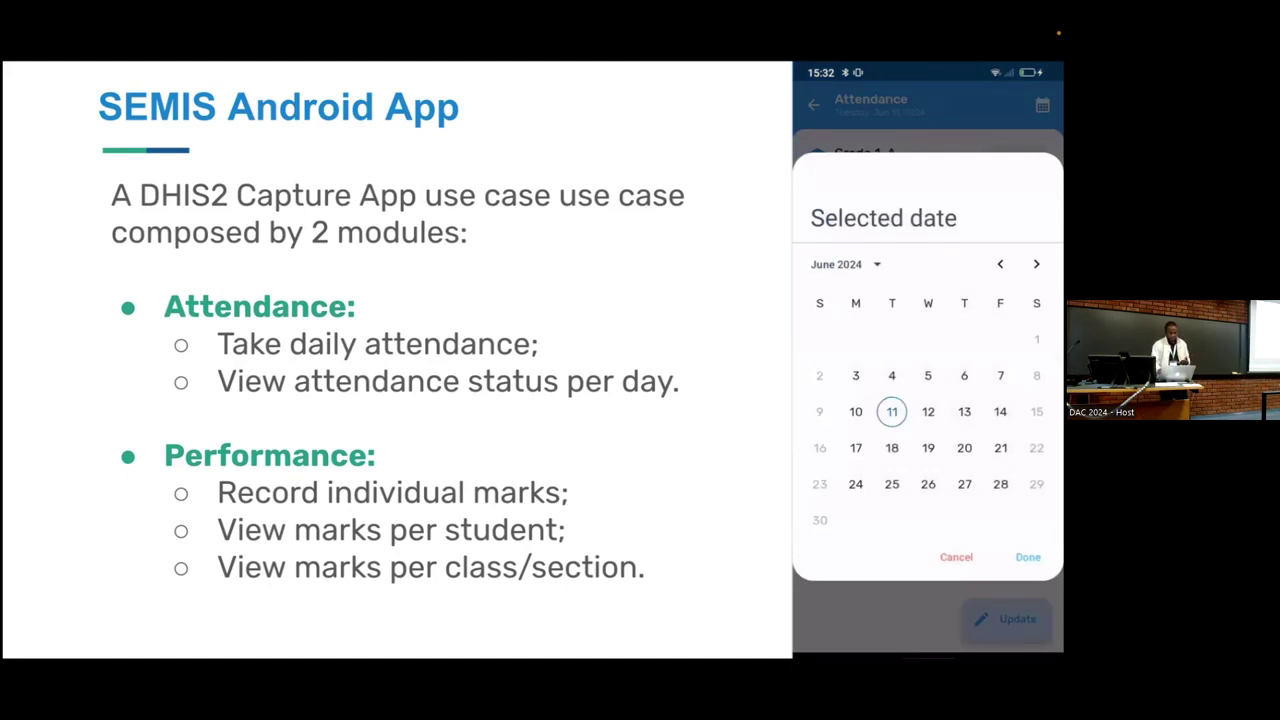
key(Right)
key(Escape)
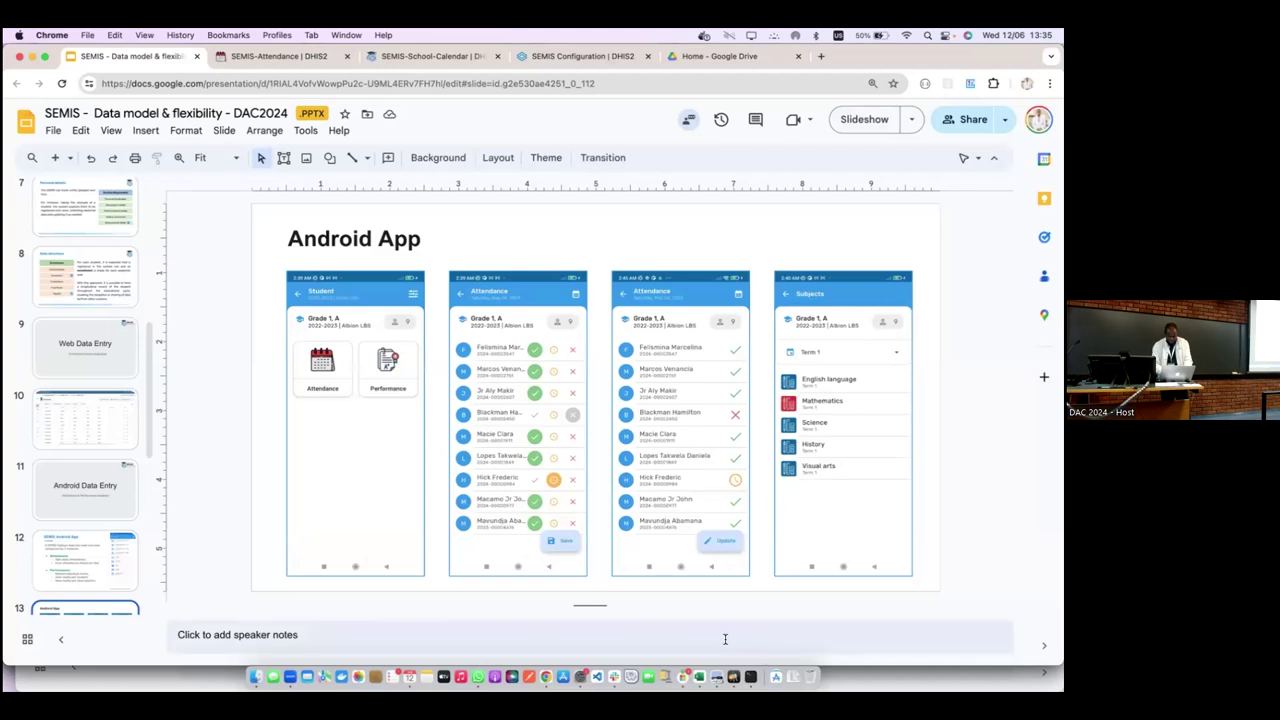
- Rerun the previous scrcpy command in a Terminal to mirror the connected A52 phone
click(751, 677)
key(Up)
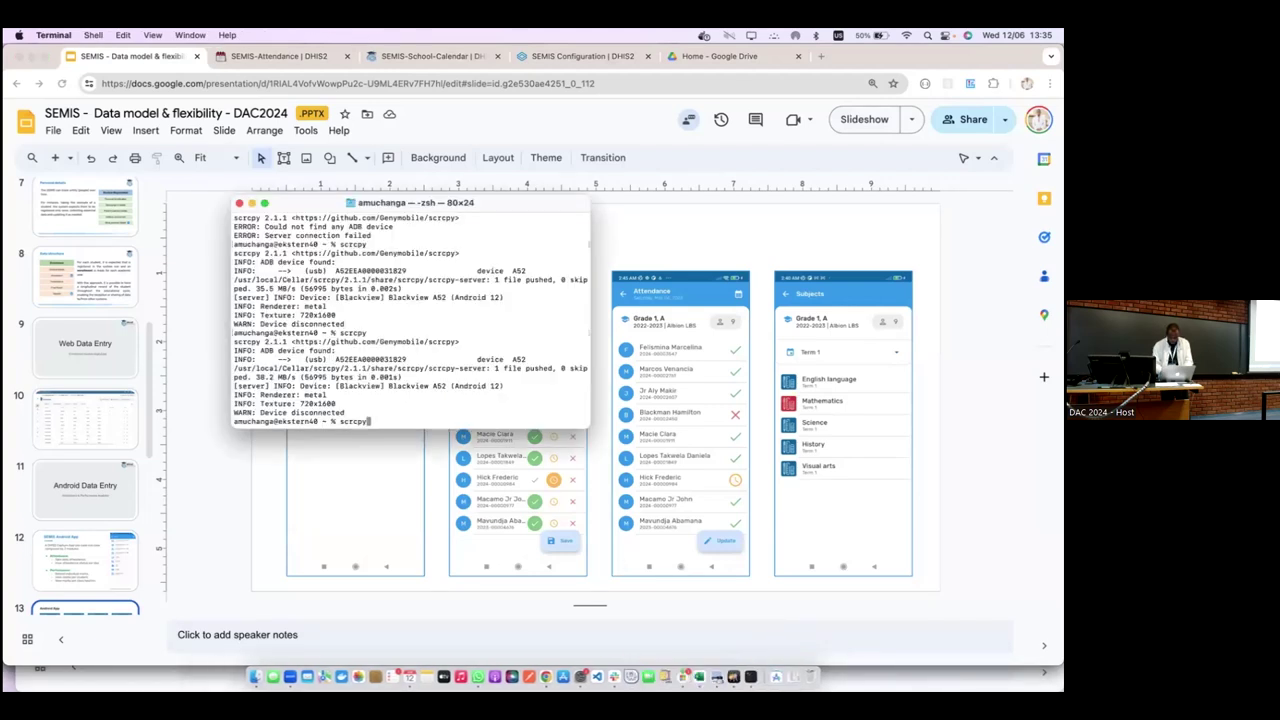
key(Return)
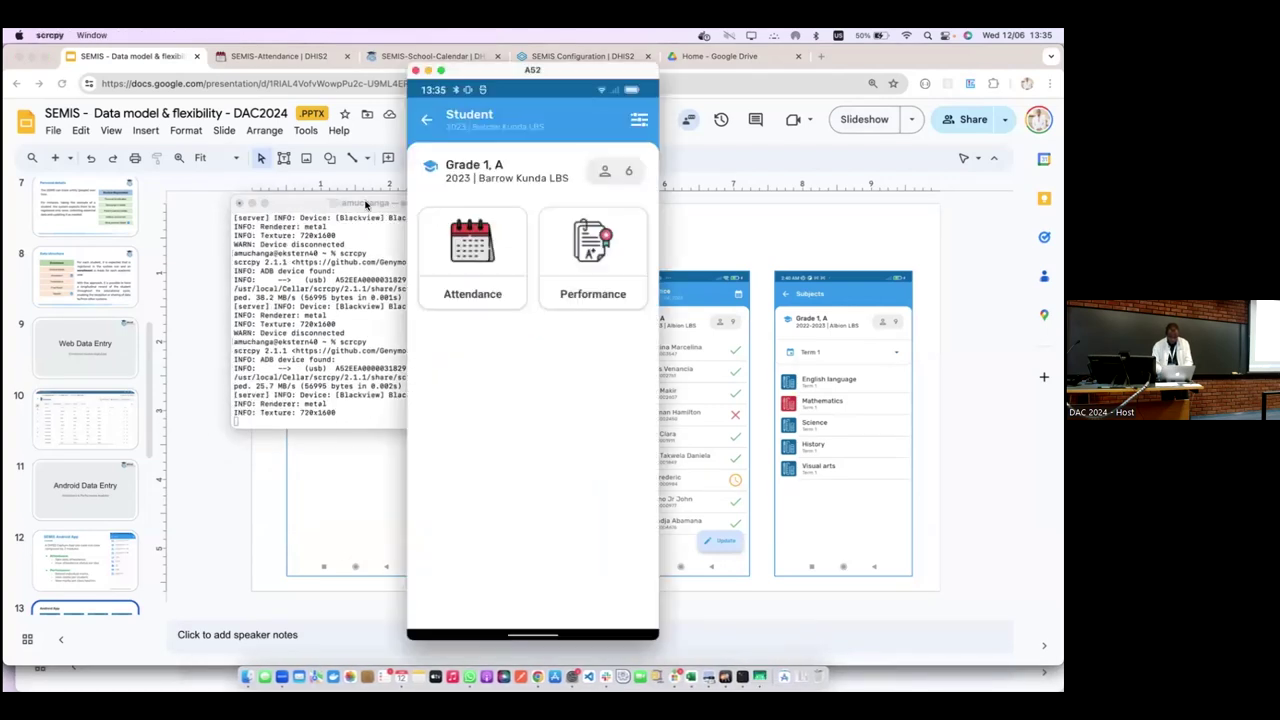
- Show the phone mirror full screen, then return it to a small window over the slides
click(441, 72)
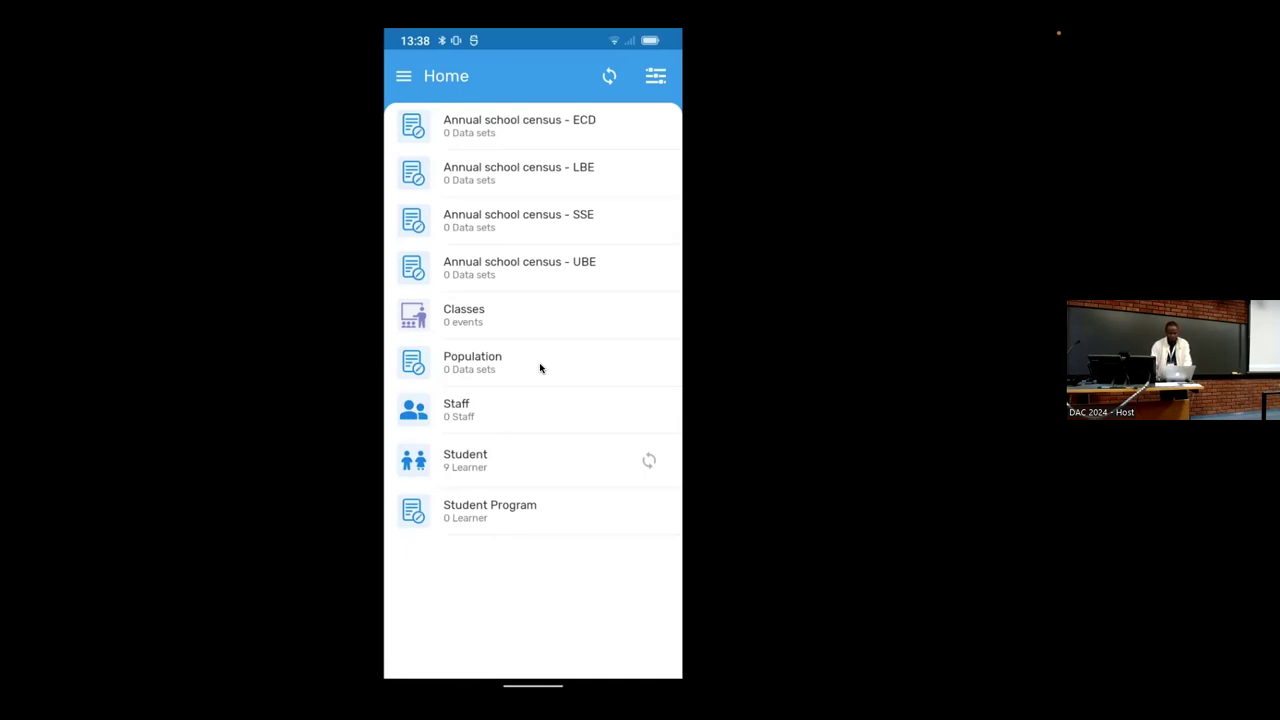
mouse_move(252, 32)
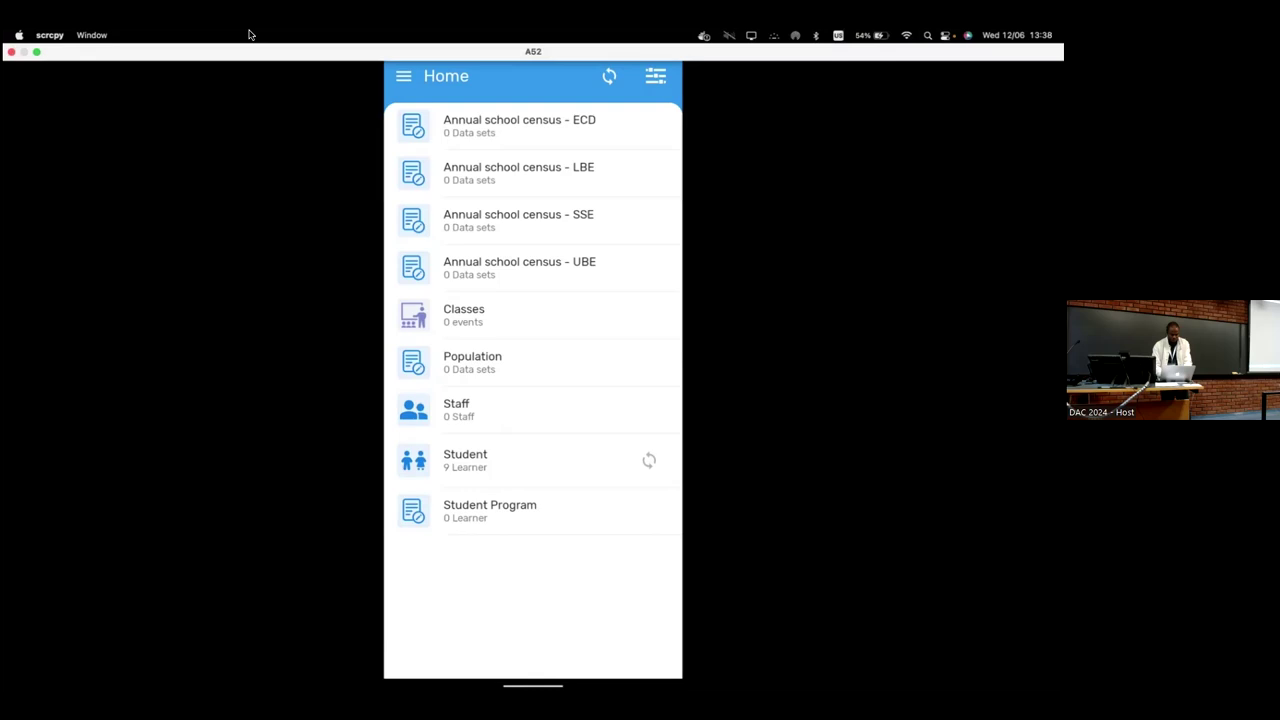
click(37, 51)
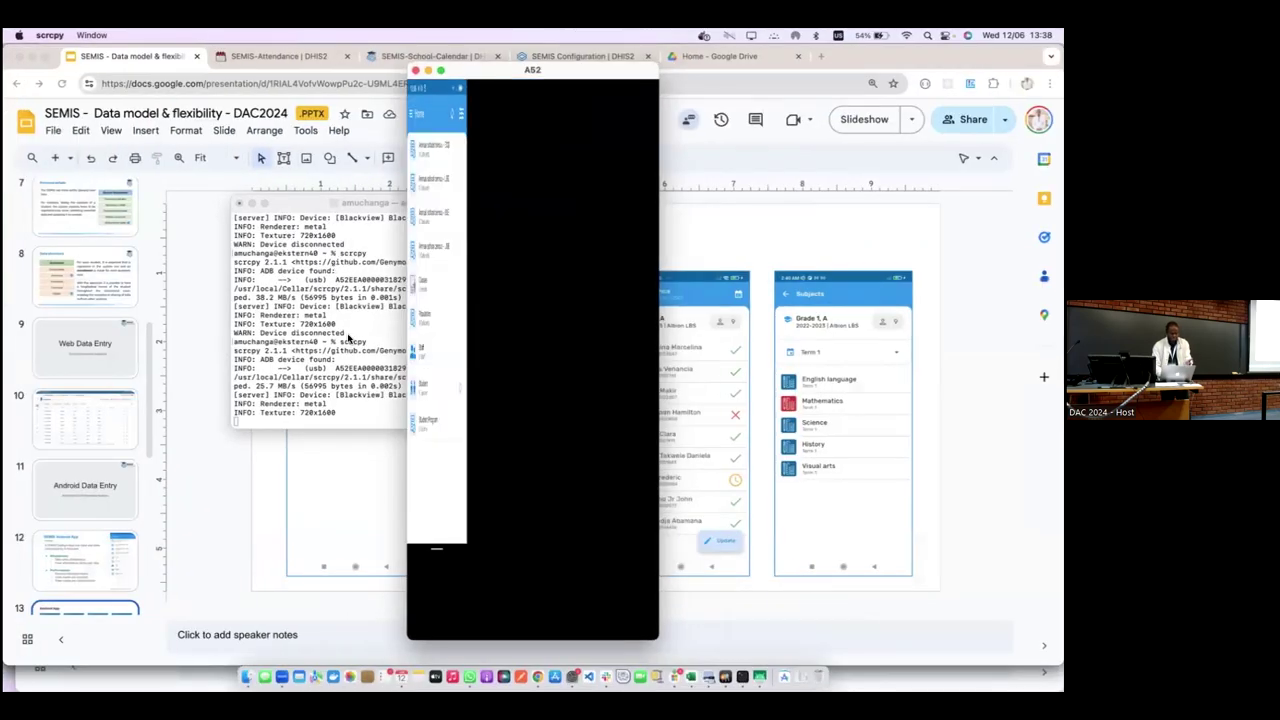